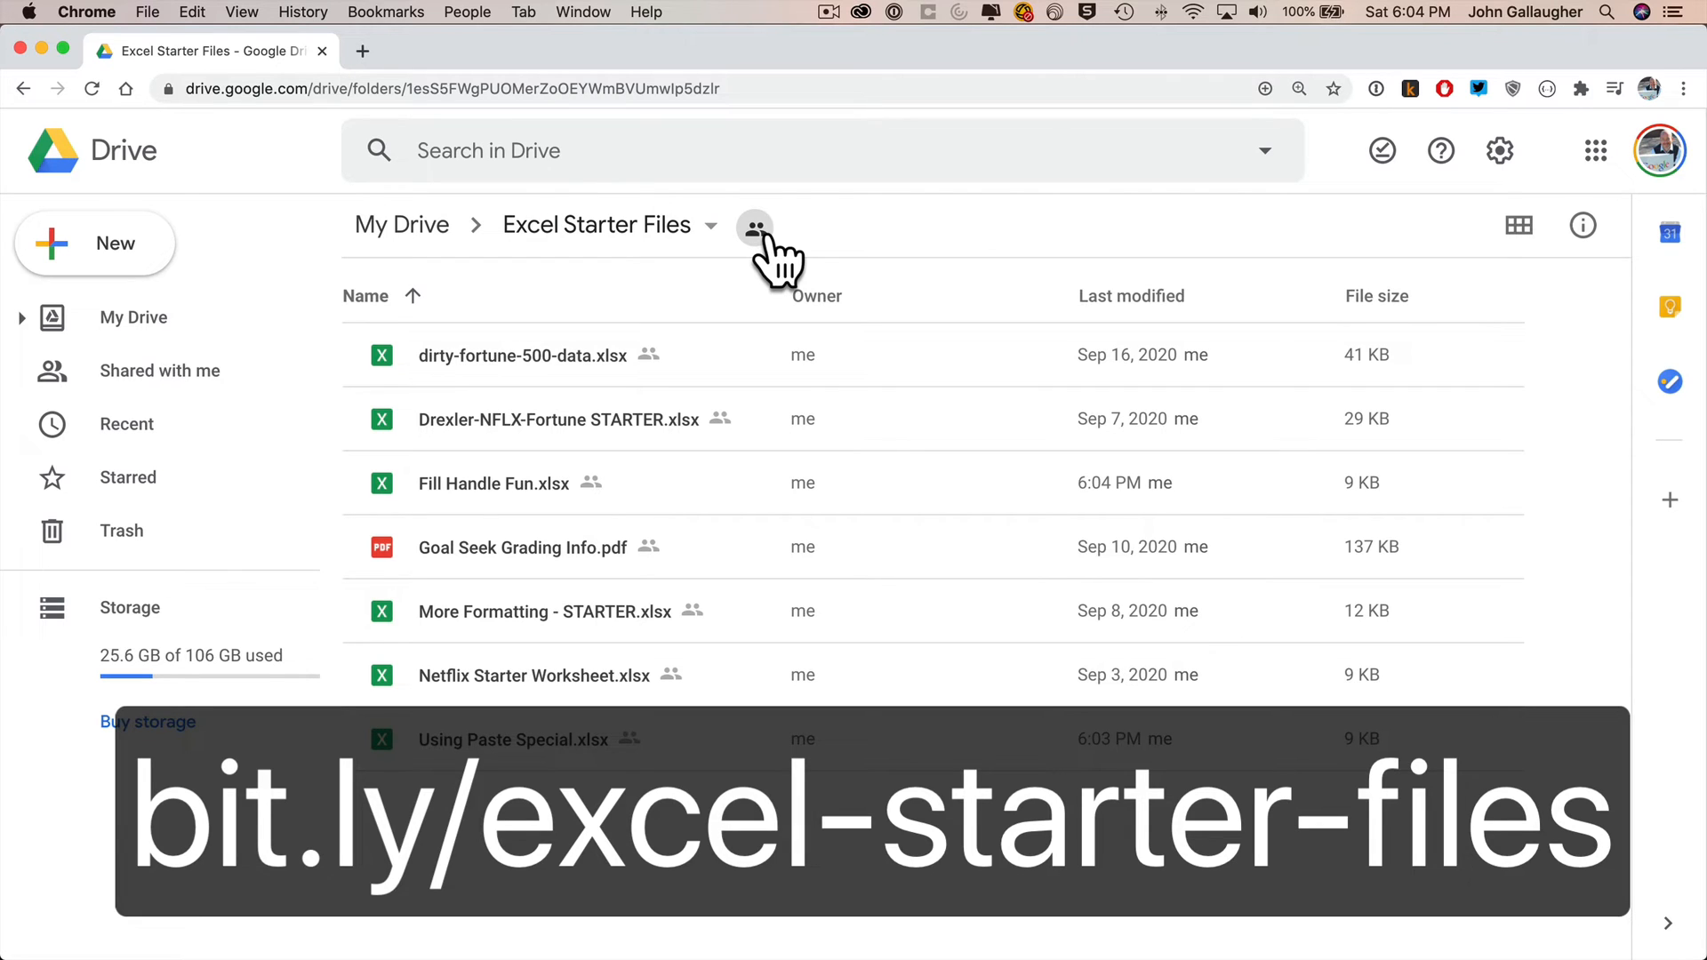
# Download the Fill Handle Fun.xlsx file from the Drive folder into the Excel Book Exercises folder and open it.
pyautogui.click(713, 489)
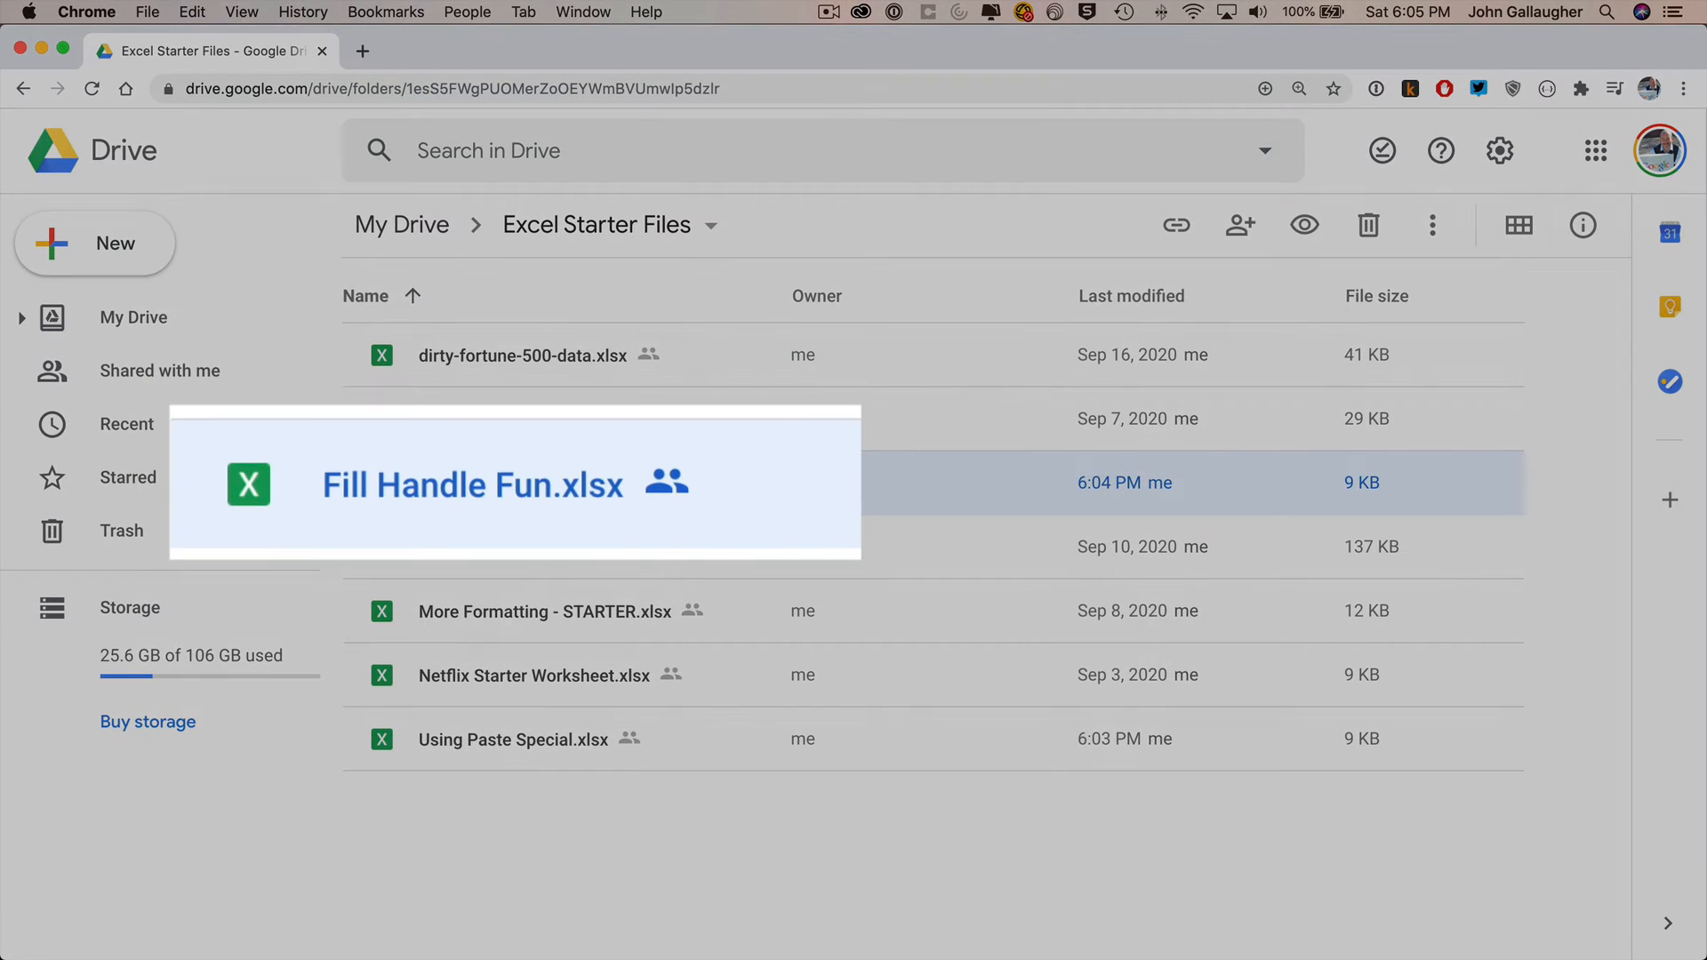
pyautogui.rightClick(723, 482)
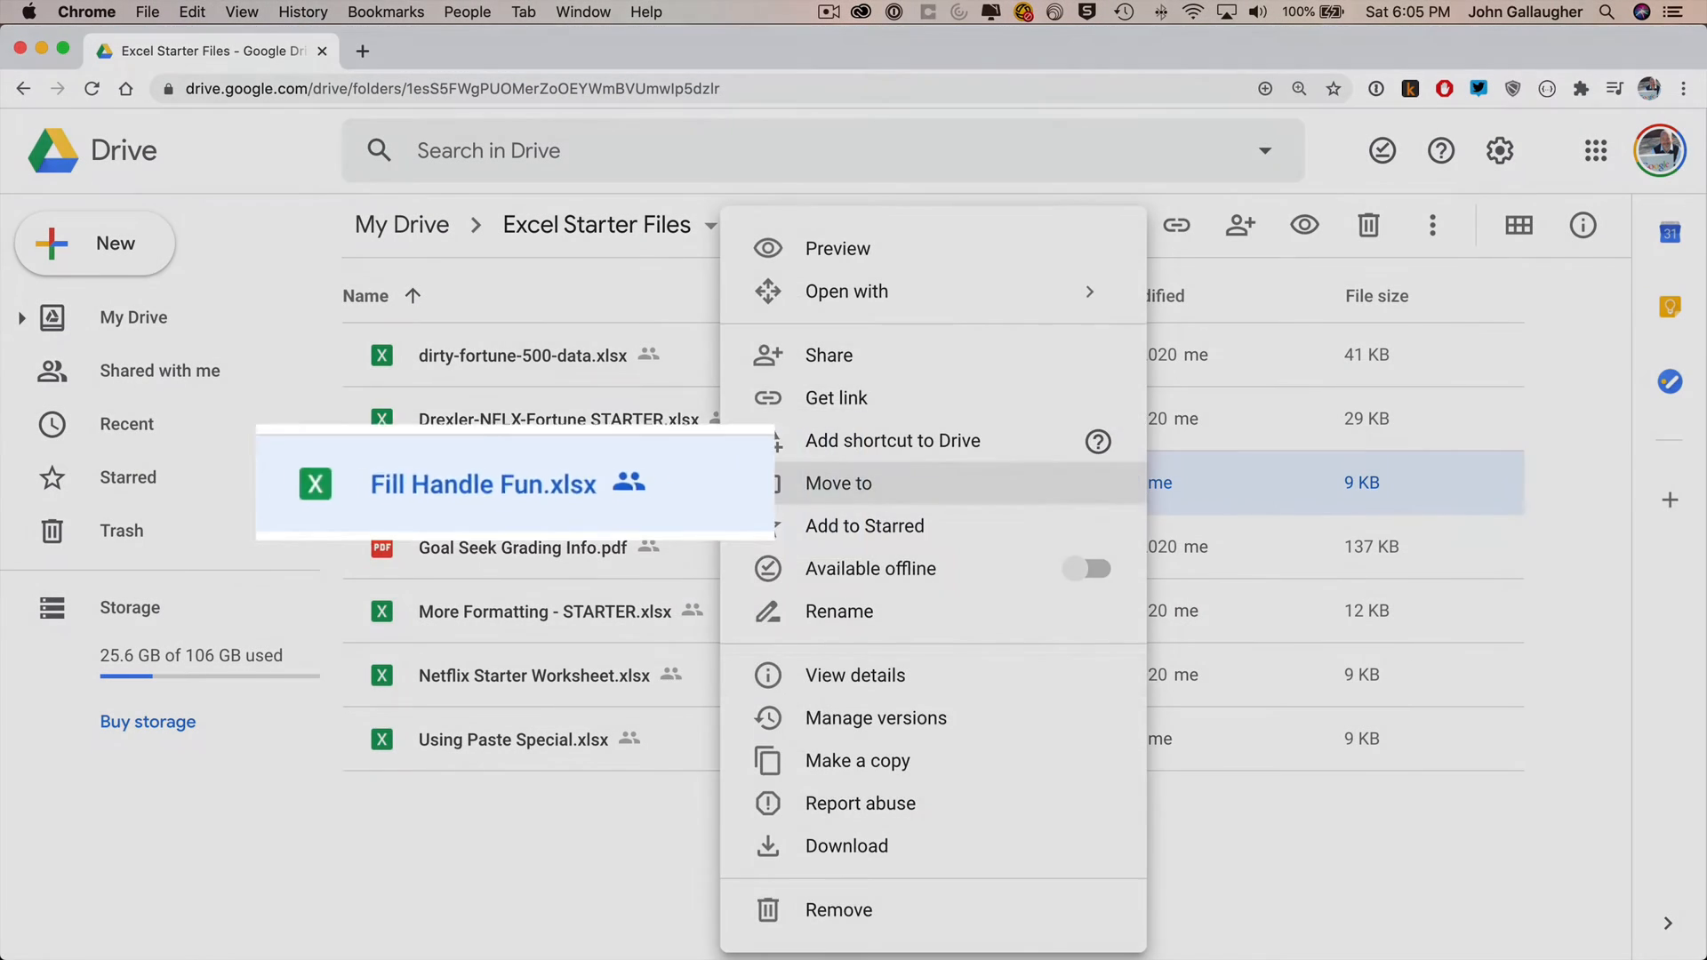
pyautogui.click(853, 845)
pyautogui.click(530, 327)
pyautogui.doubleClick(698, 274)
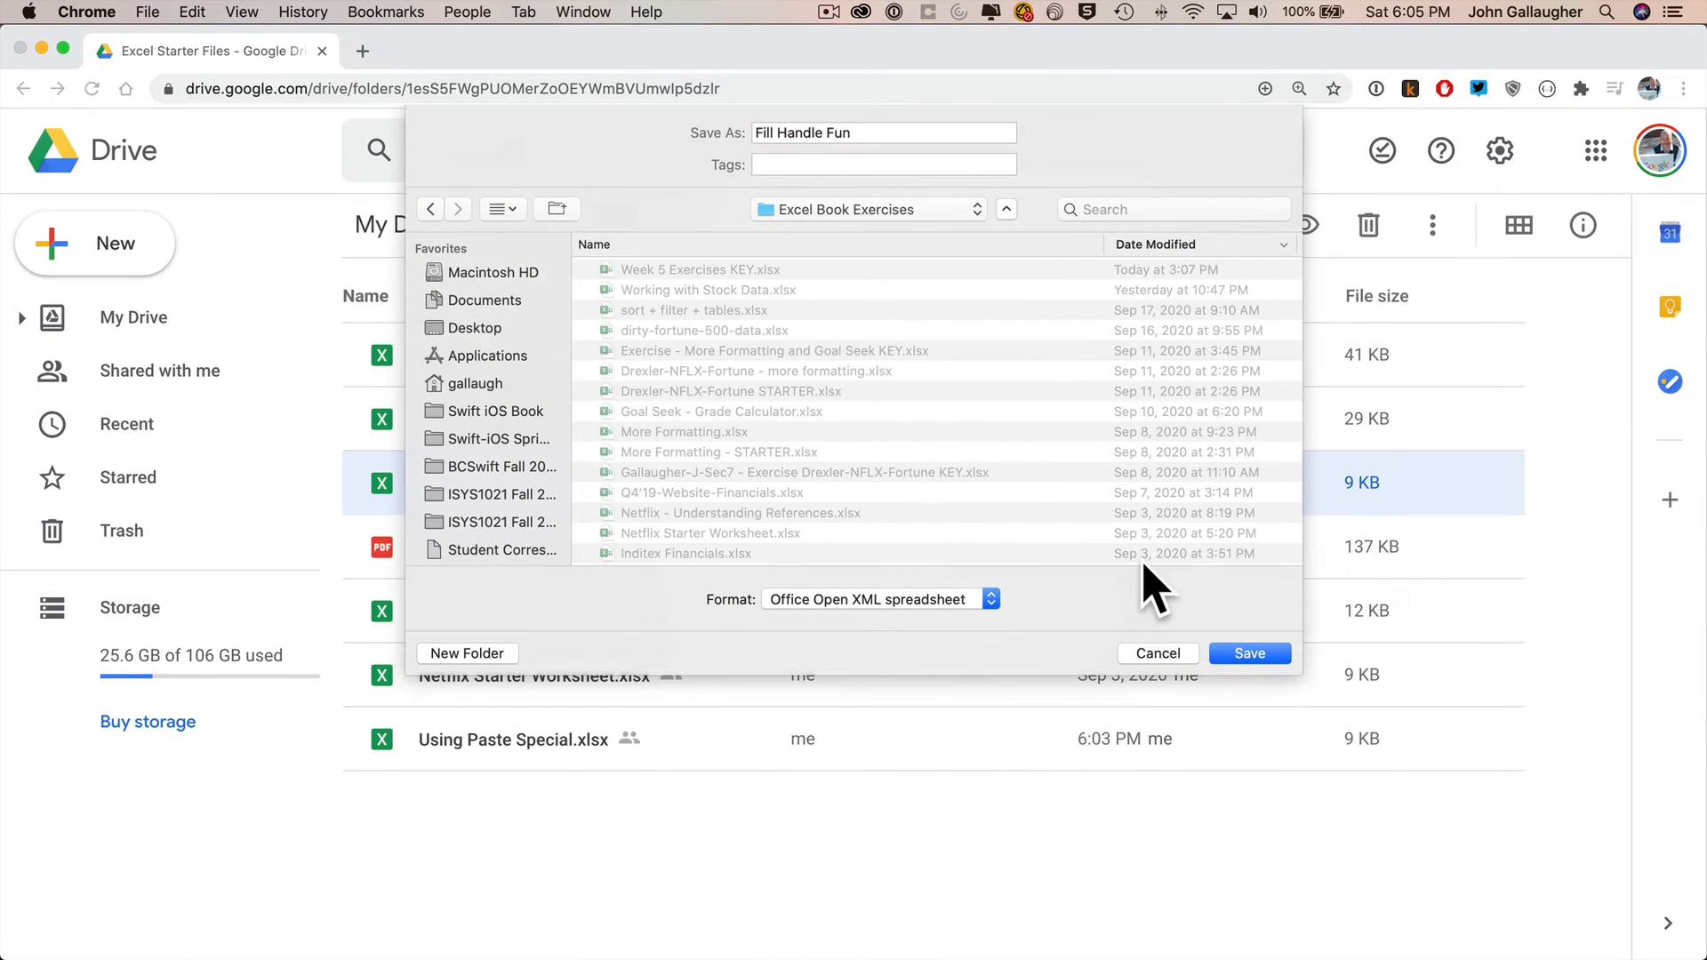
pyautogui.click(1250, 654)
pyautogui.click(133, 936)
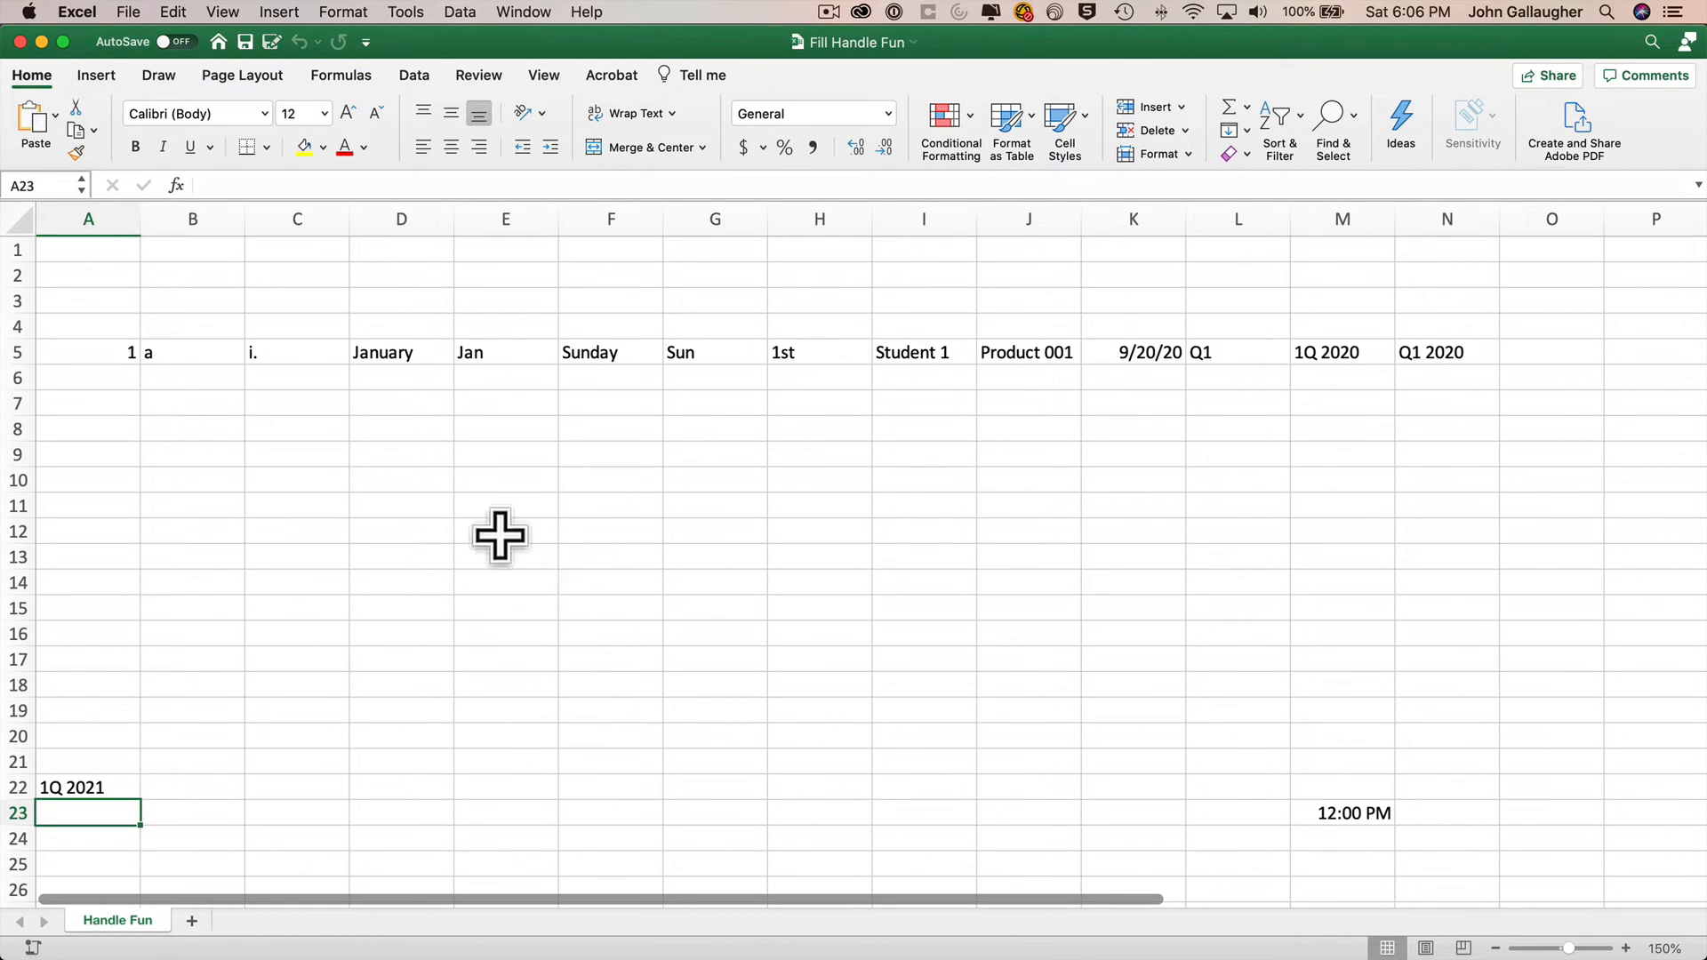
# Fill the number in A5 down to row 19 as a series, then undo the fill.
pyautogui.click(113, 350)
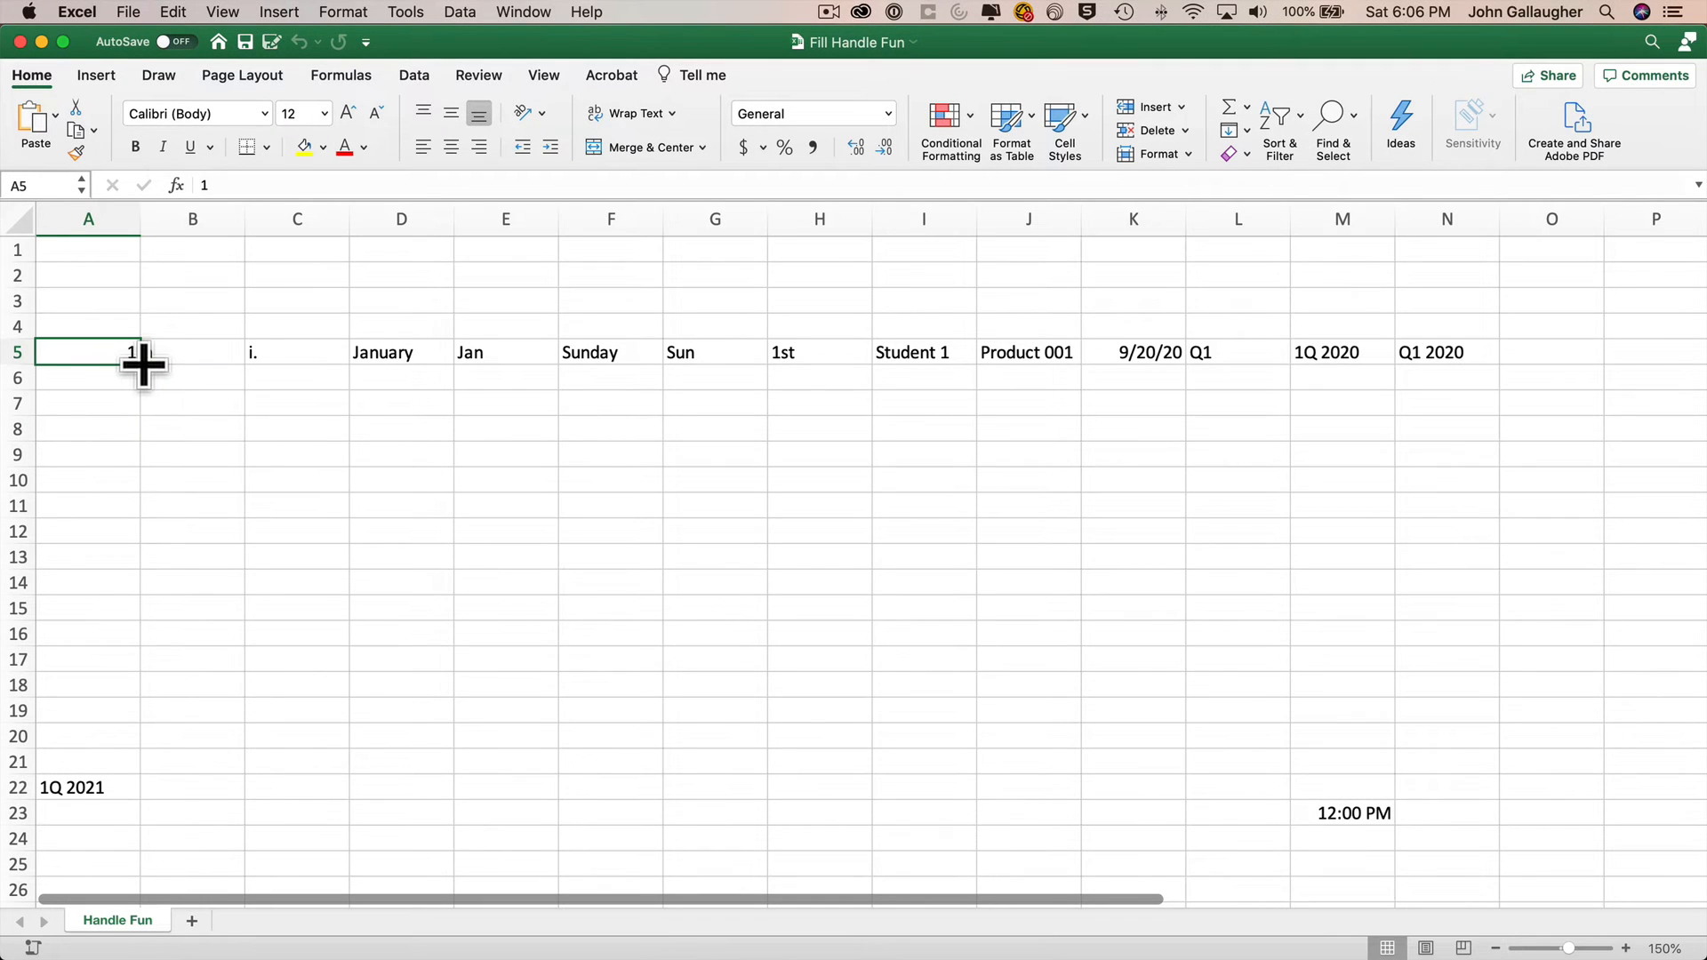
pyautogui.moveTo(143, 365); pyautogui.dragTo(147, 720)
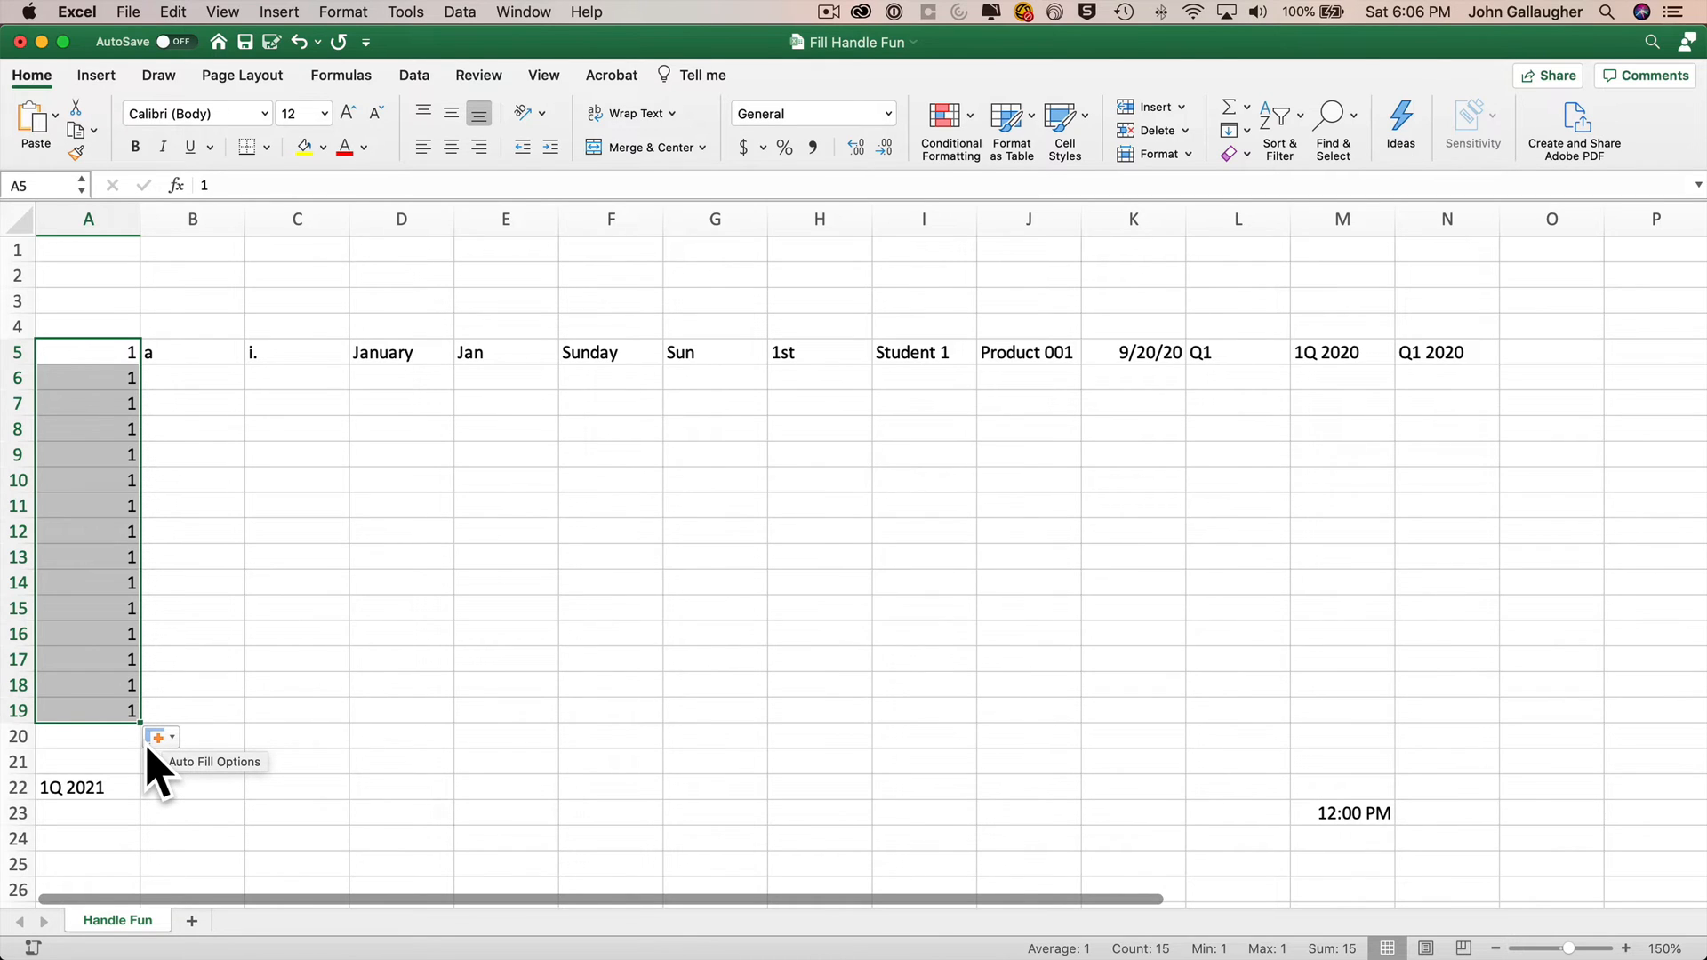
pyautogui.click(174, 739)
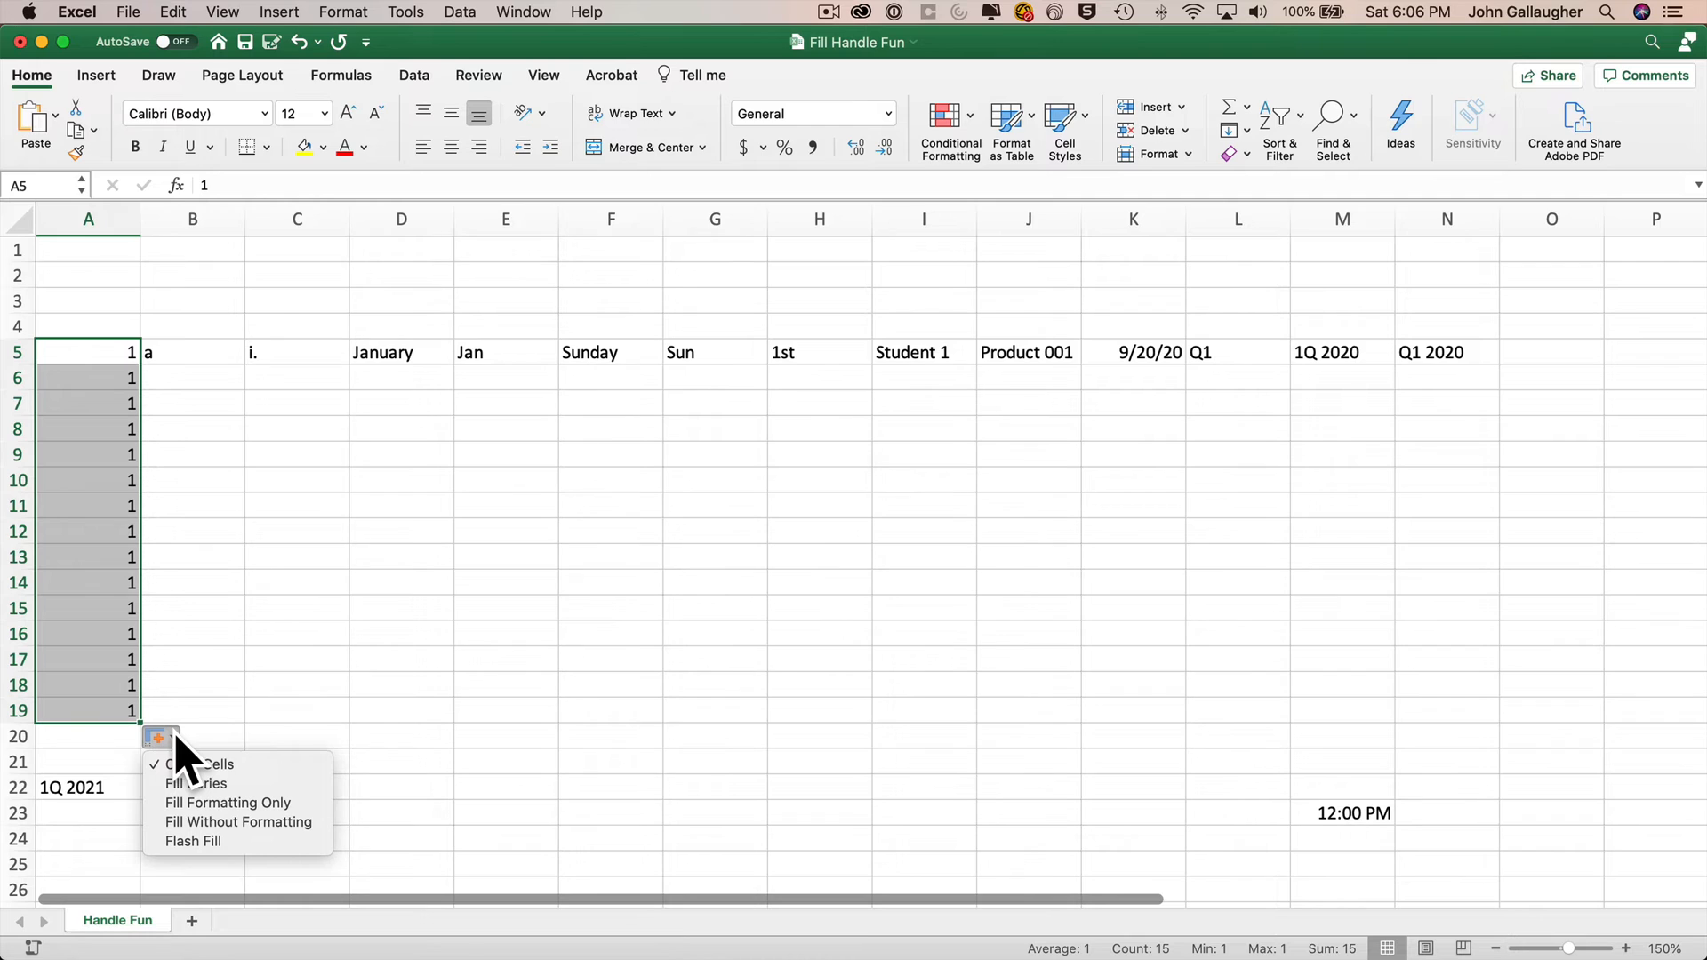
pyautogui.click(267, 786)
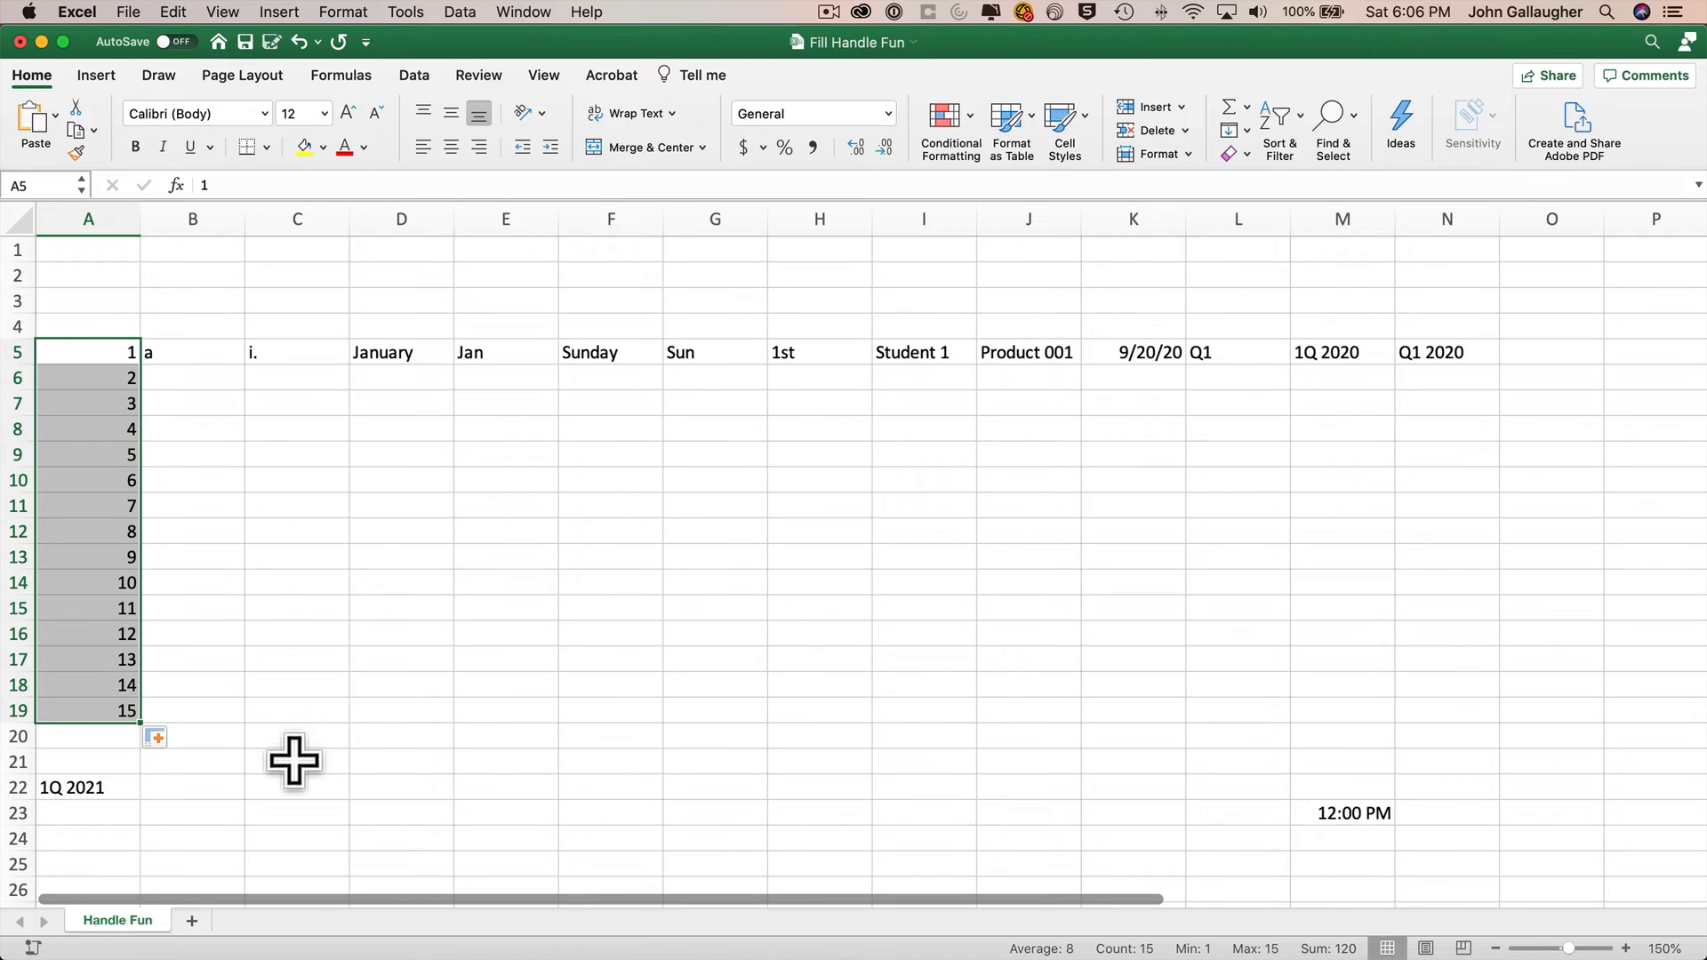
pyautogui.press('super+z')
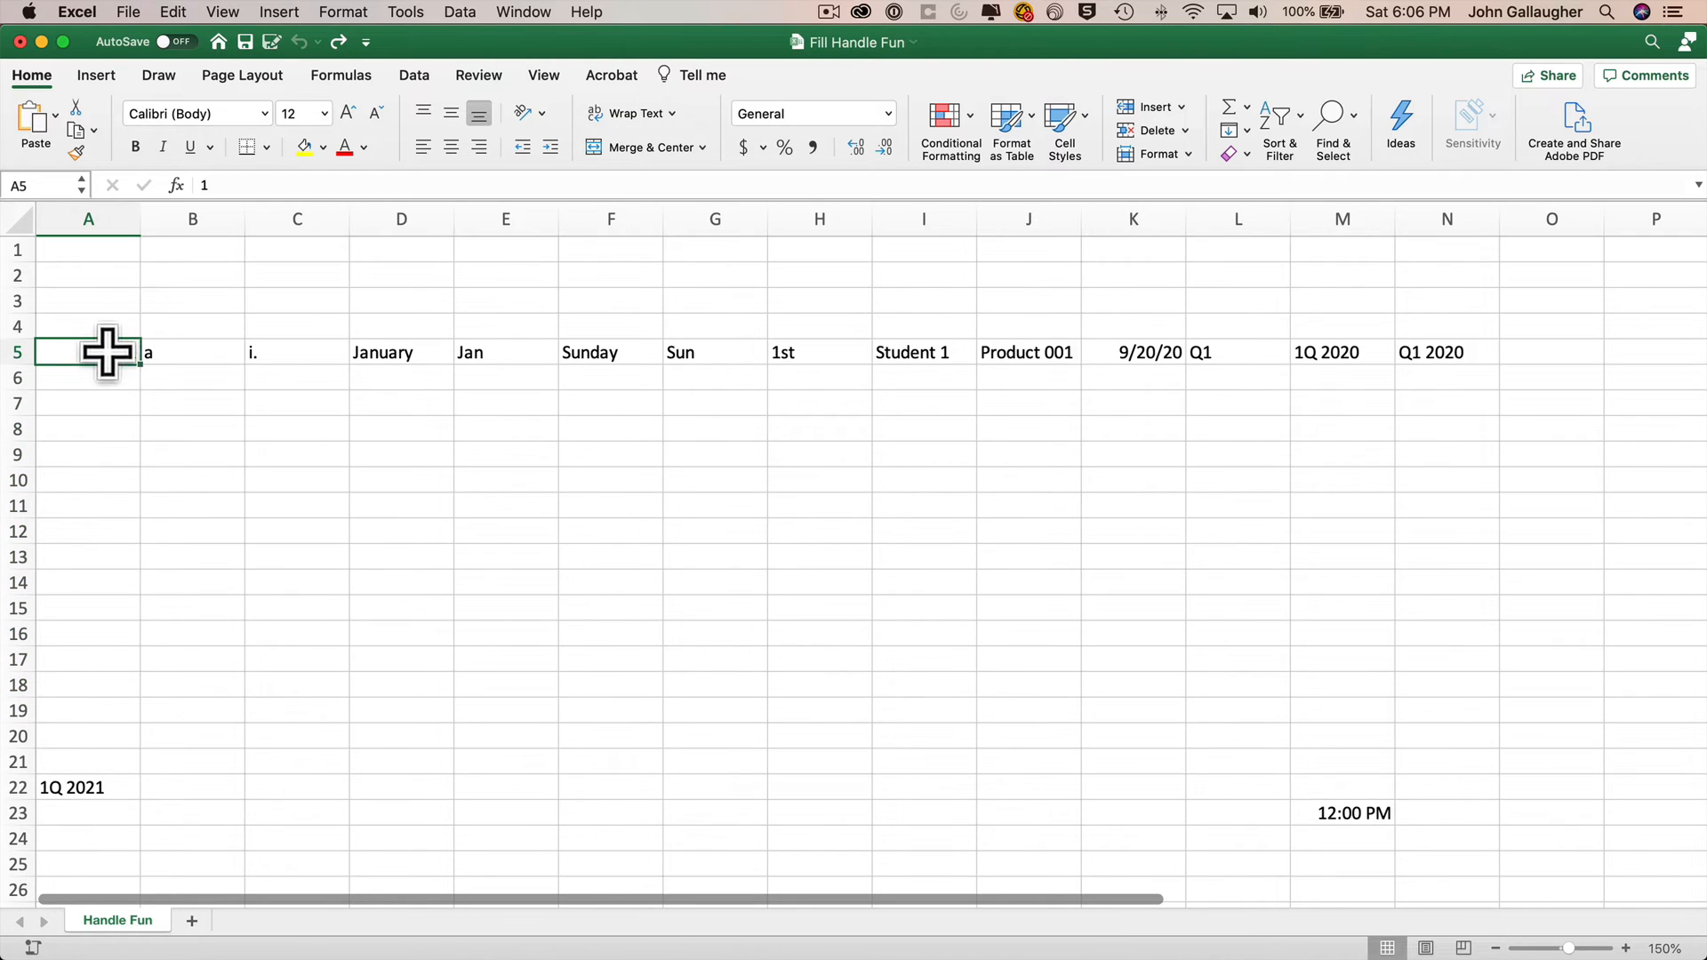
# Select row 5 from column A to N and fill it down to row 19.
pyautogui.moveTo(114, 351); pyautogui.dragTo(1476, 363)
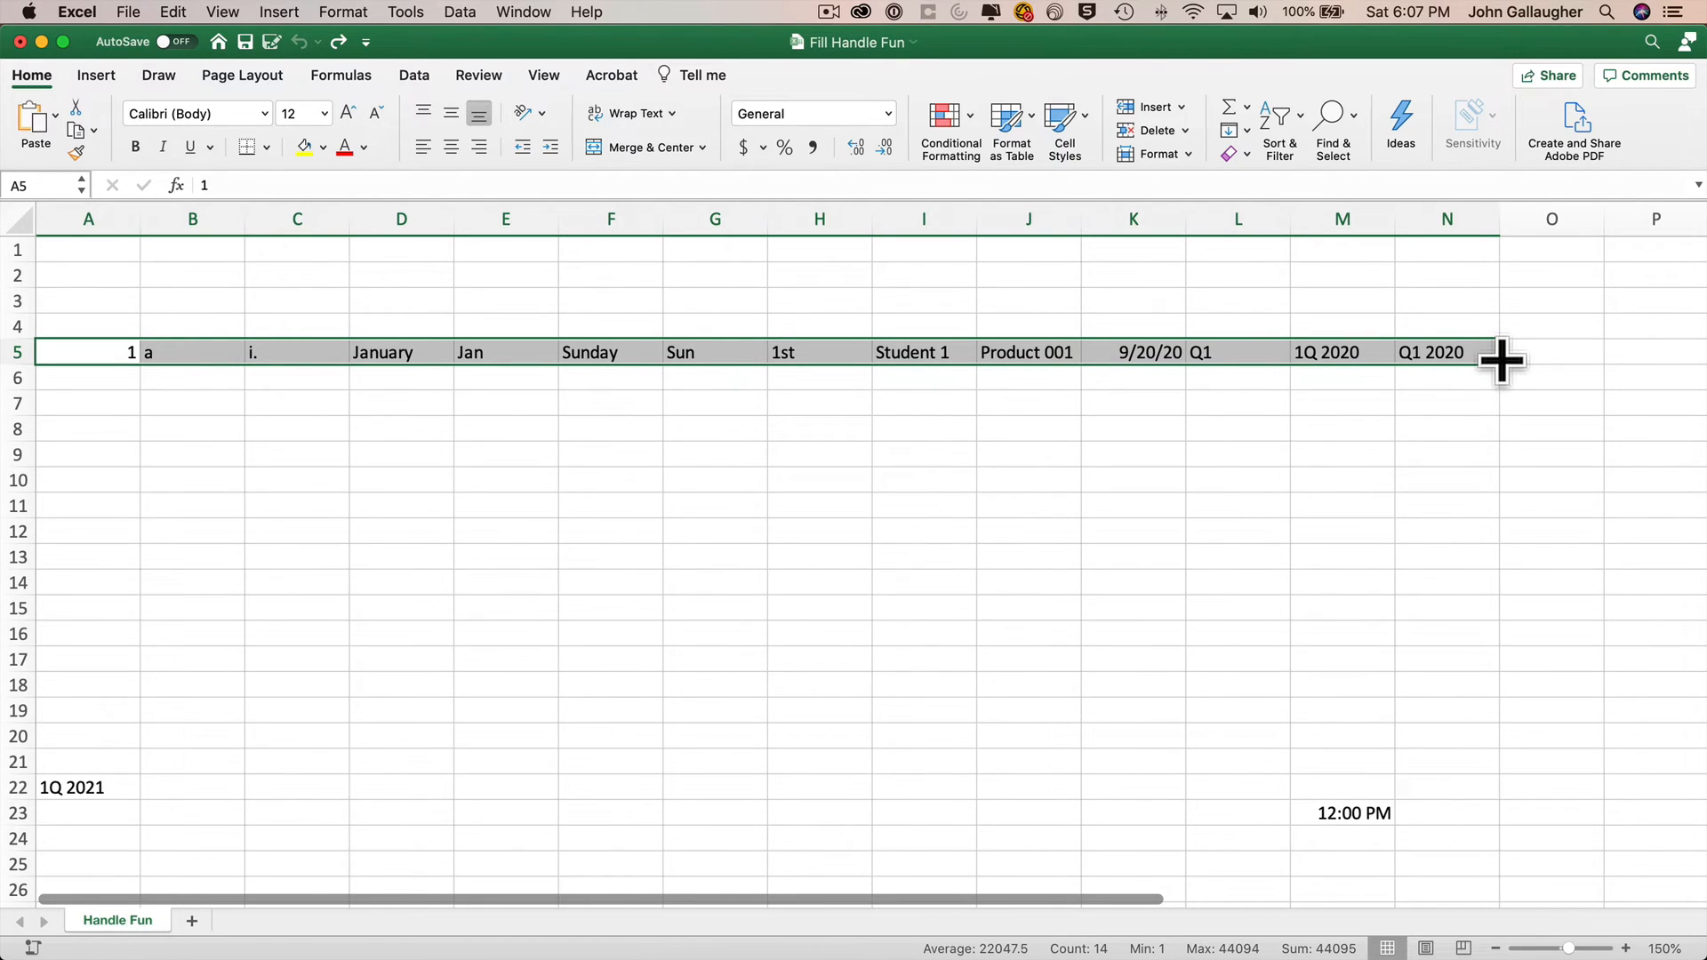
pyautogui.moveTo(1501, 360); pyautogui.dragTo(1506, 722)
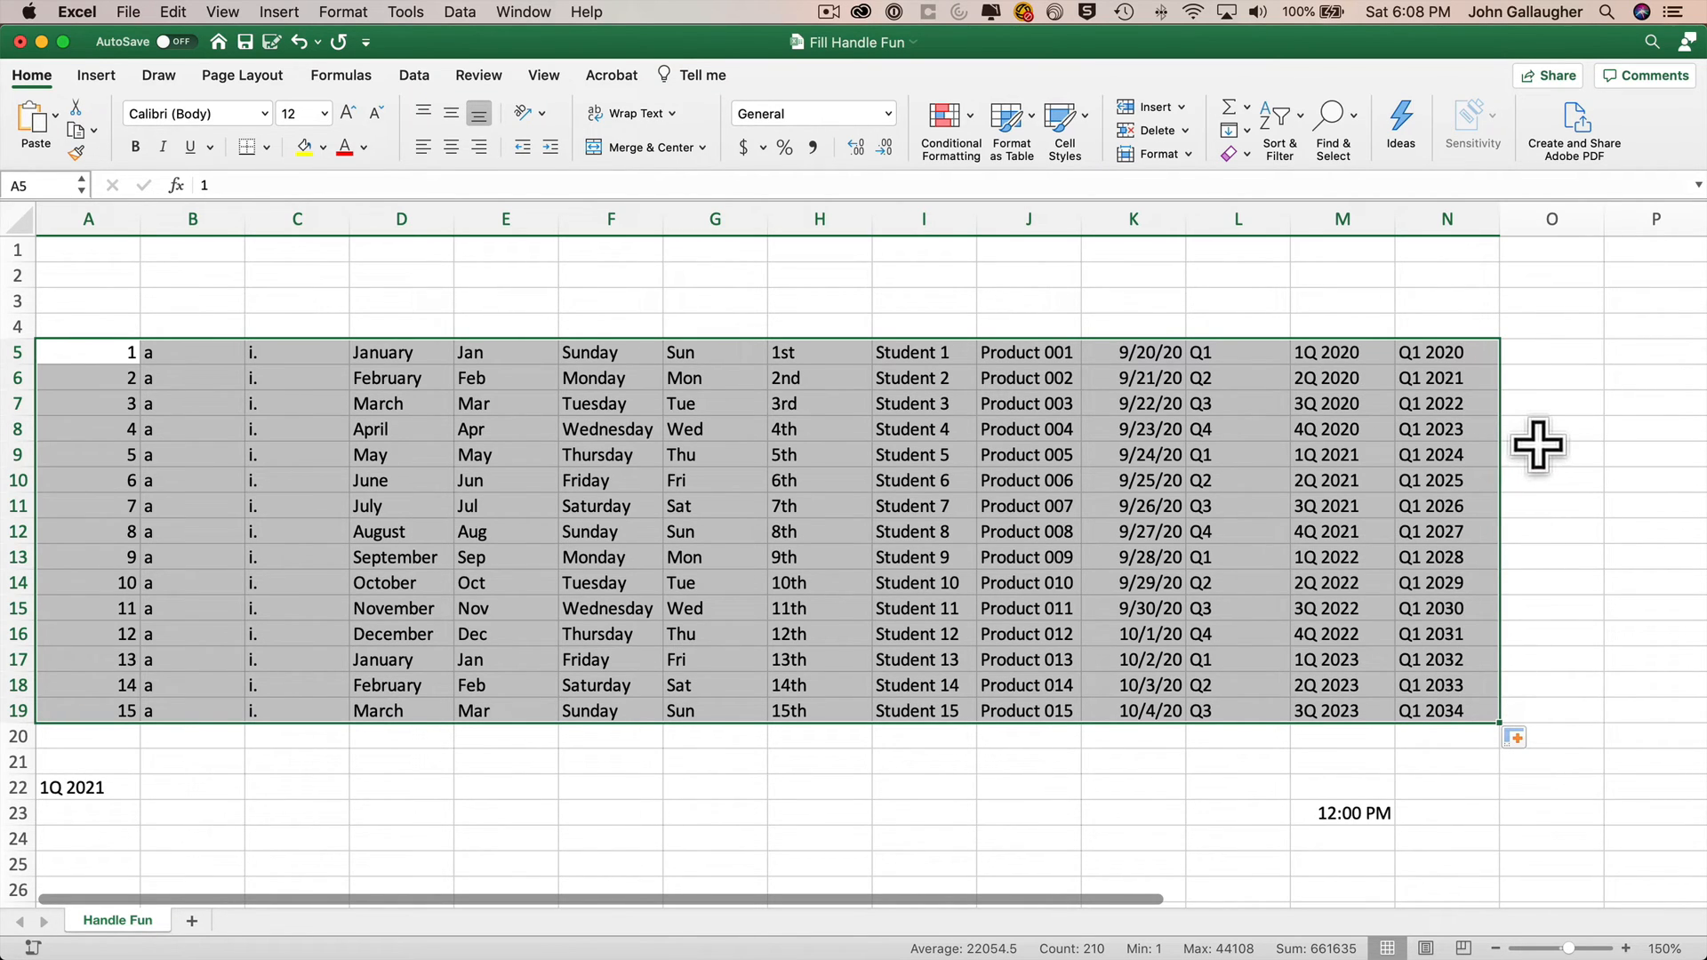
# Enter Q2 2020 below Q1 2020 in N6 and fill the two-cell pattern down to row 19.
pyautogui.click(1474, 349)
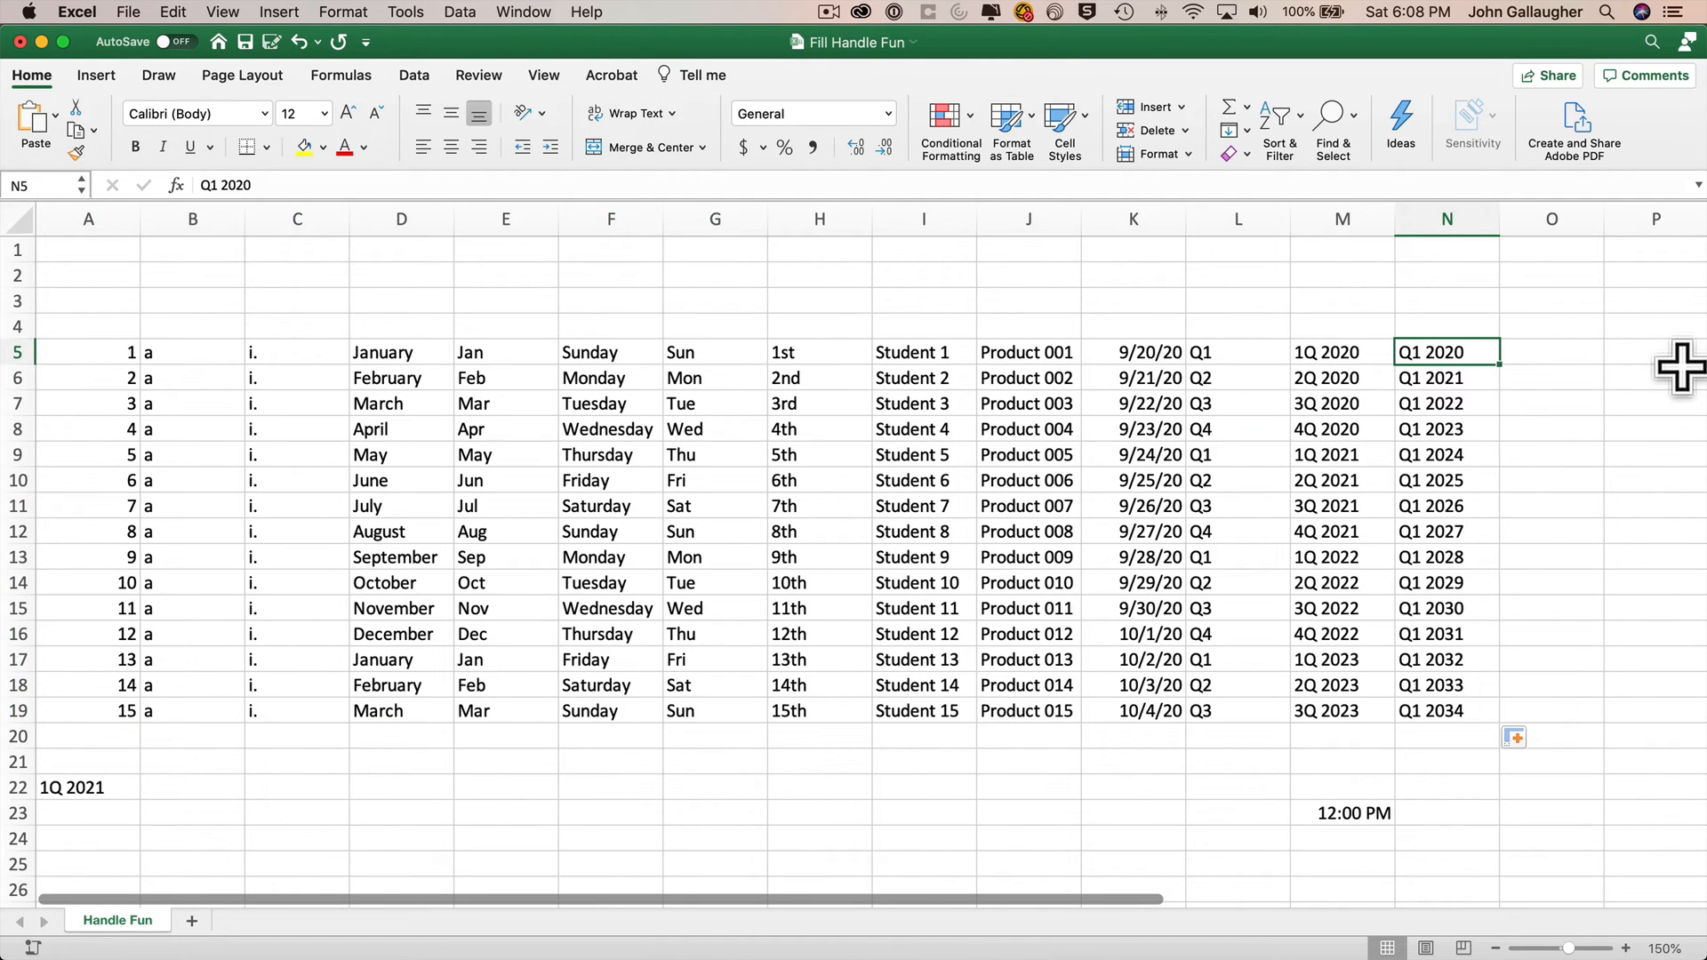
pyautogui.press('Down')
pyautogui.write('Q2 2020')
pyautogui.press('Return')
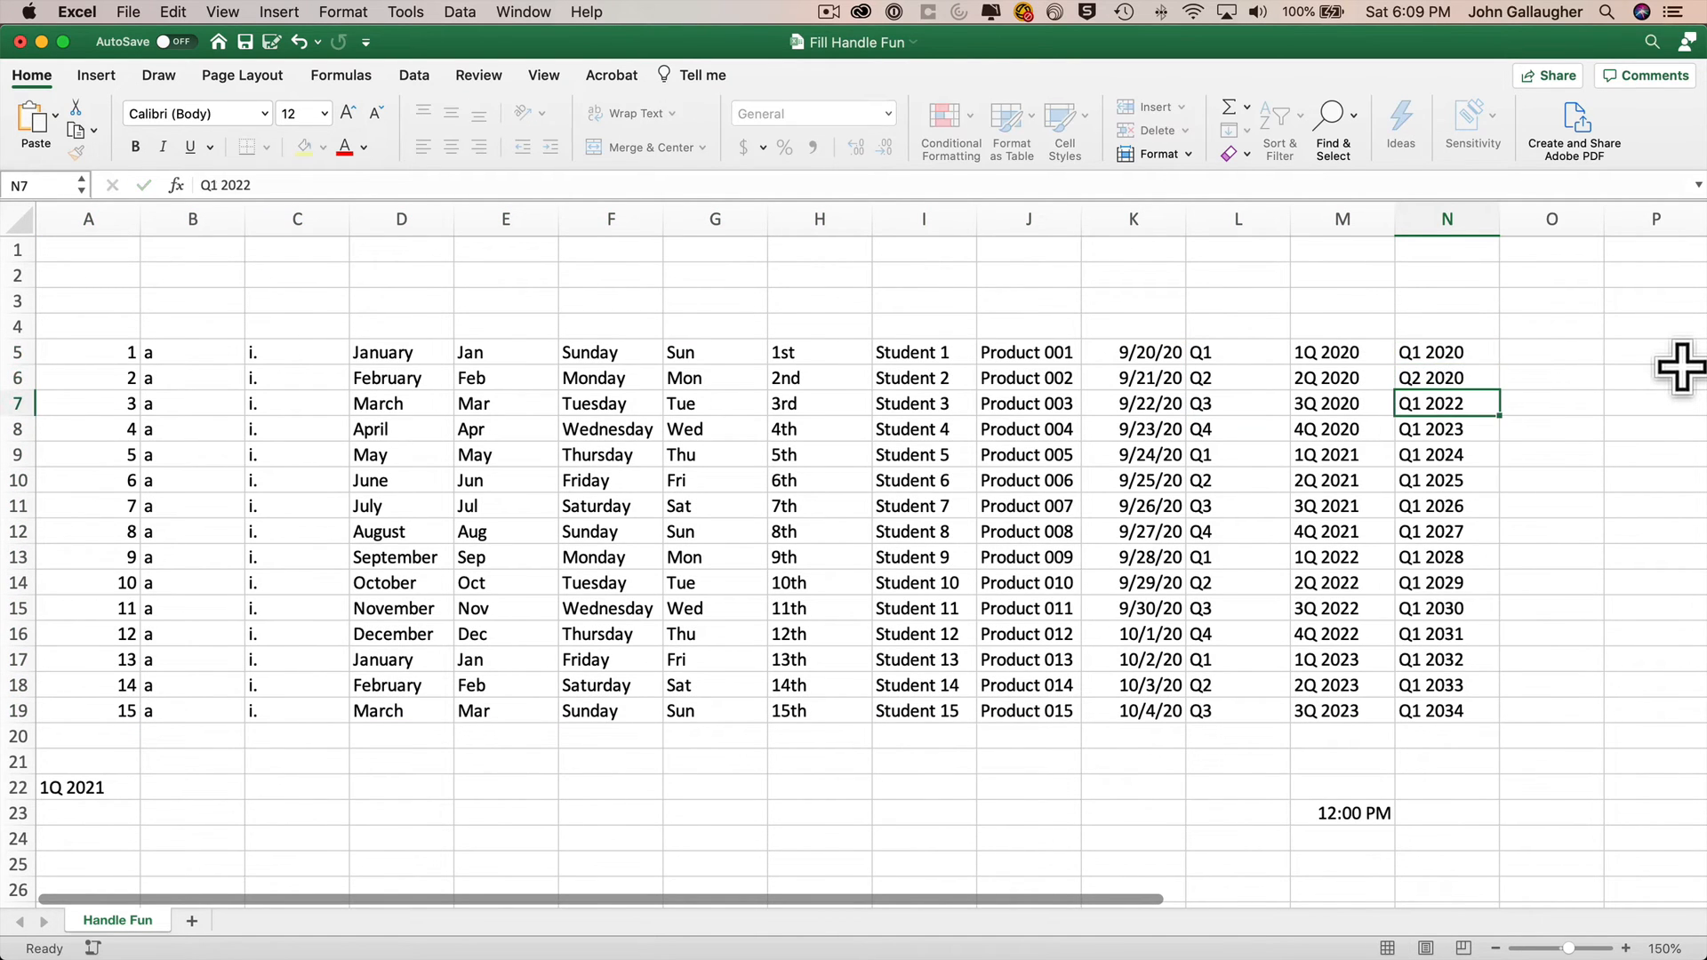
pyautogui.moveTo(1448, 350); pyautogui.dragTo(1513, 717)
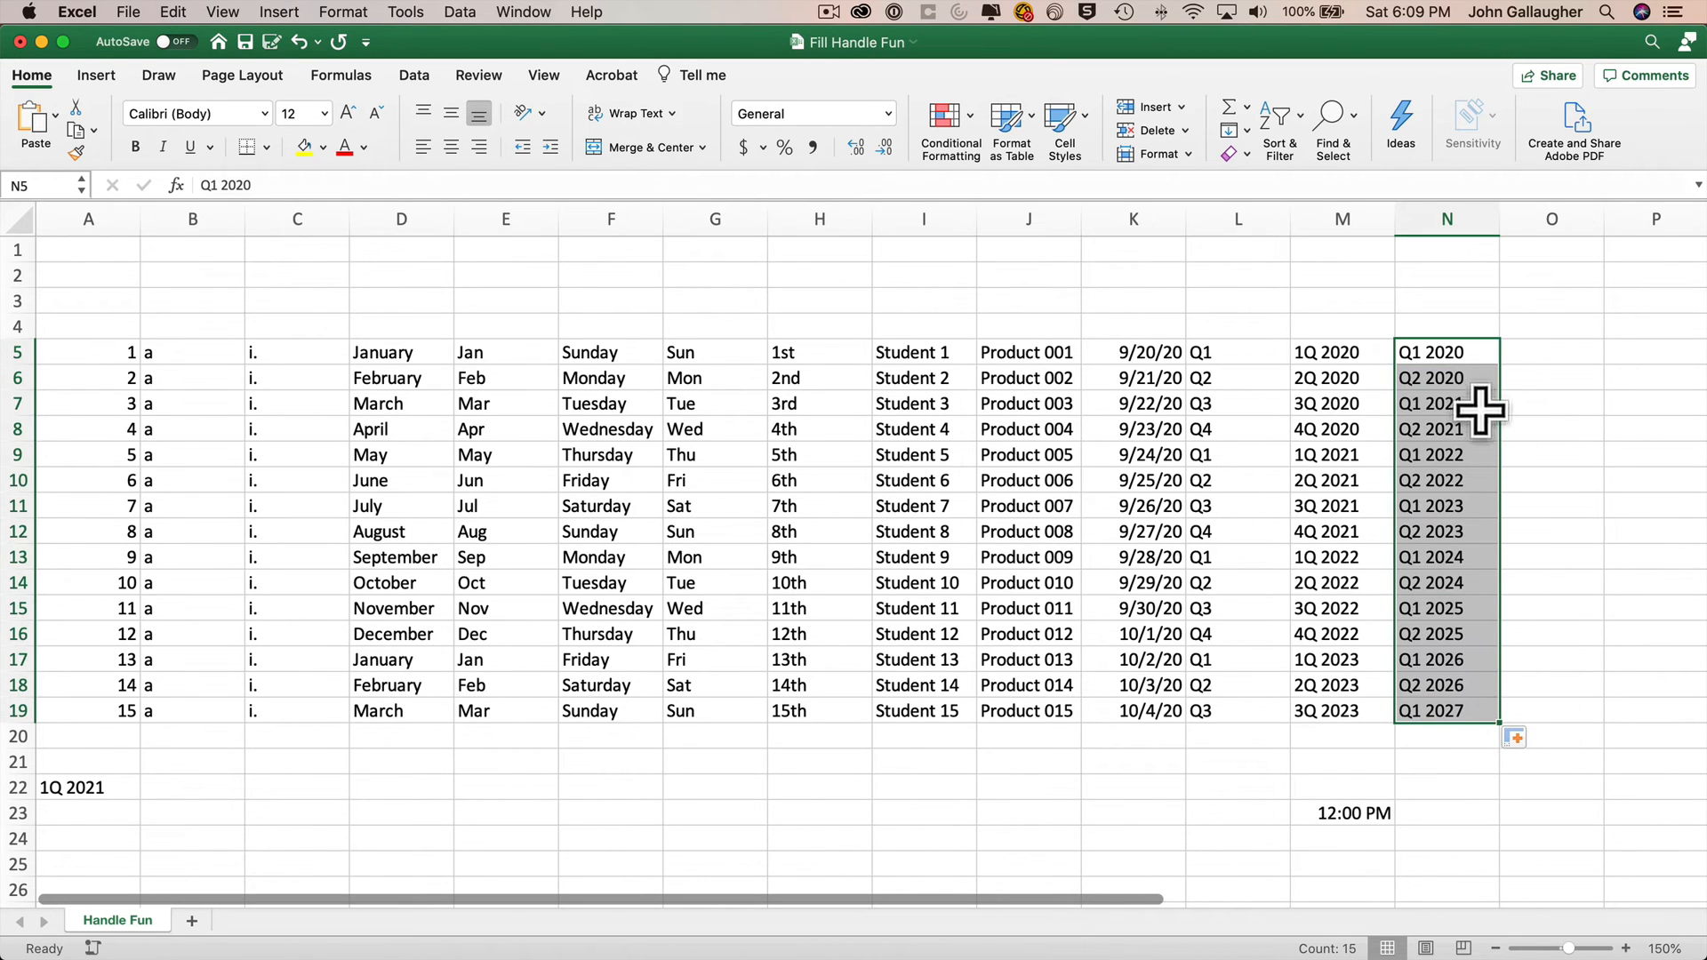
# Enter Q3 2020 and Q4 2020 in N7 and N8, then fill the four quarters down to row 19.
pyautogui.click(1471, 381)
pyautogui.press('Down')
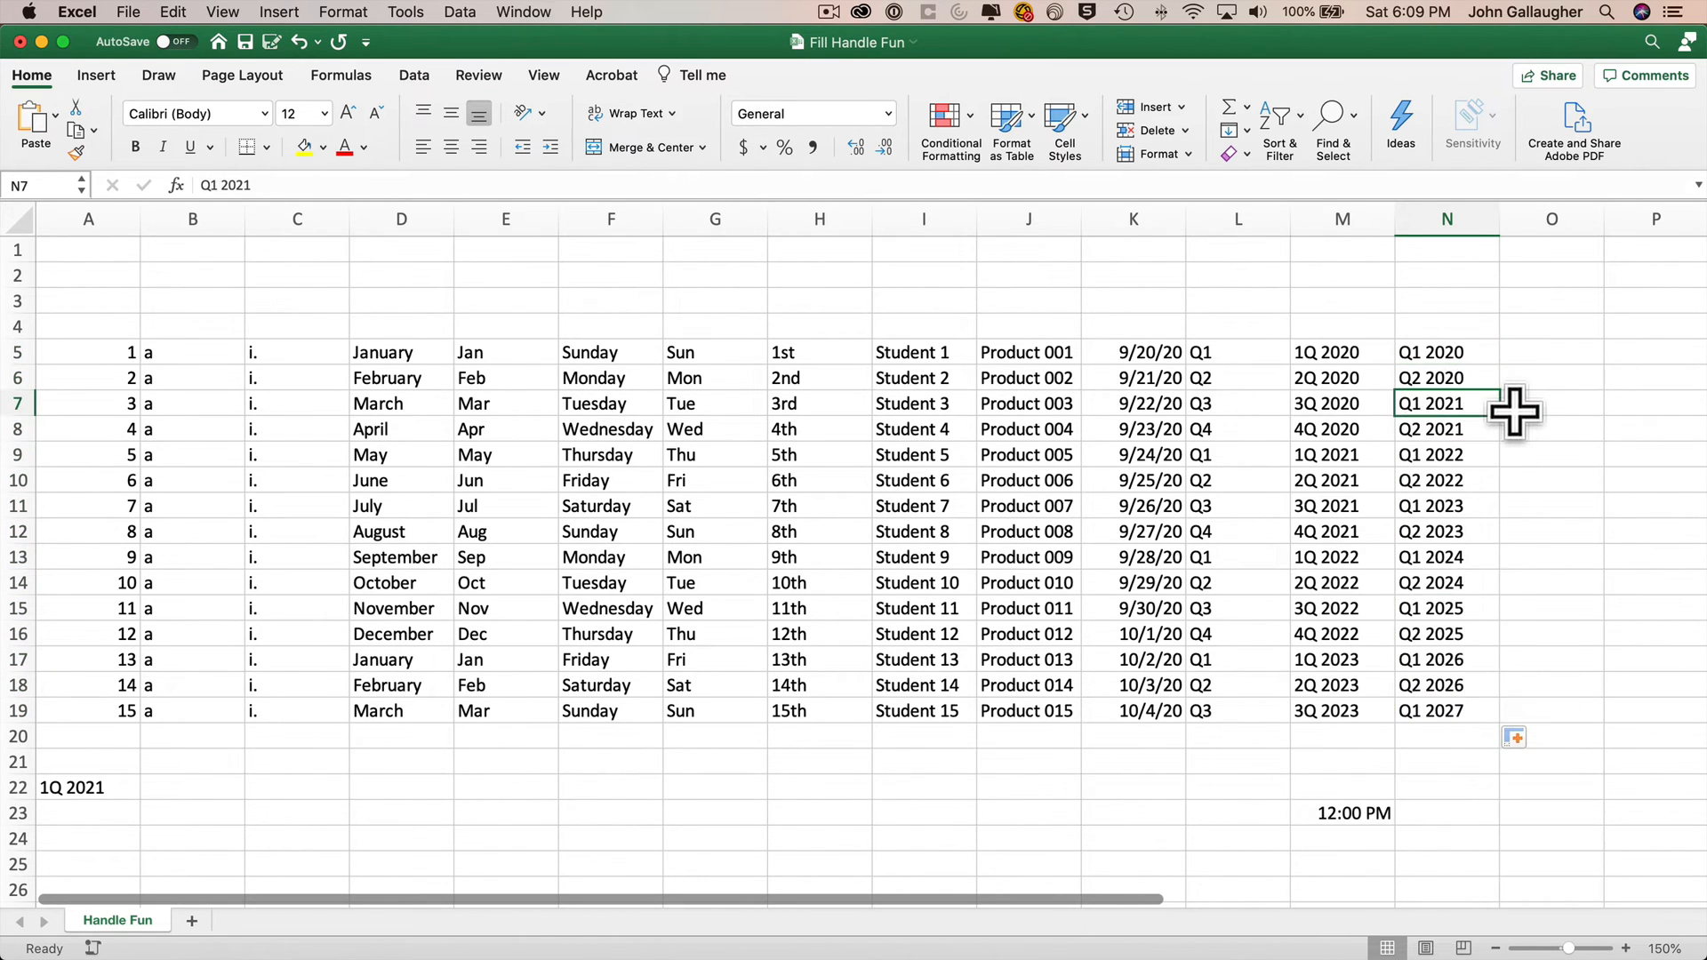
pyautogui.write('Q3 2020')
pyautogui.press('Return')
pyautogui.write('Q4 2020')
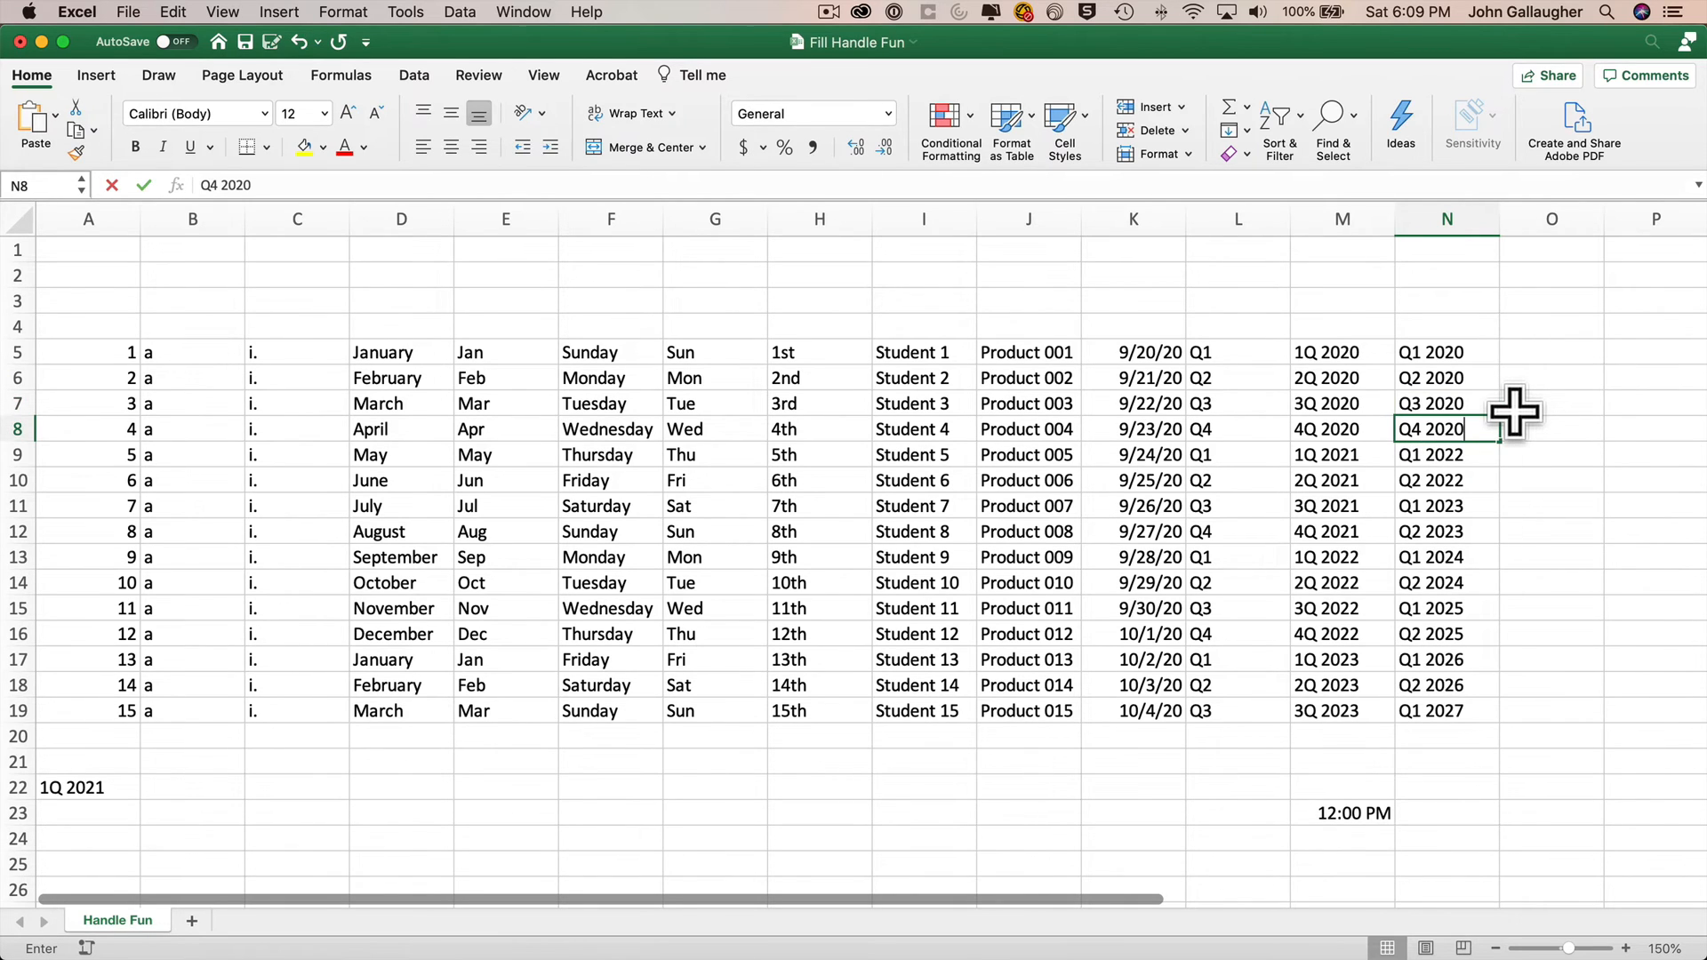
pyautogui.press('Return')
pyautogui.moveTo(1458, 353); pyautogui.dragTo(1494, 712)
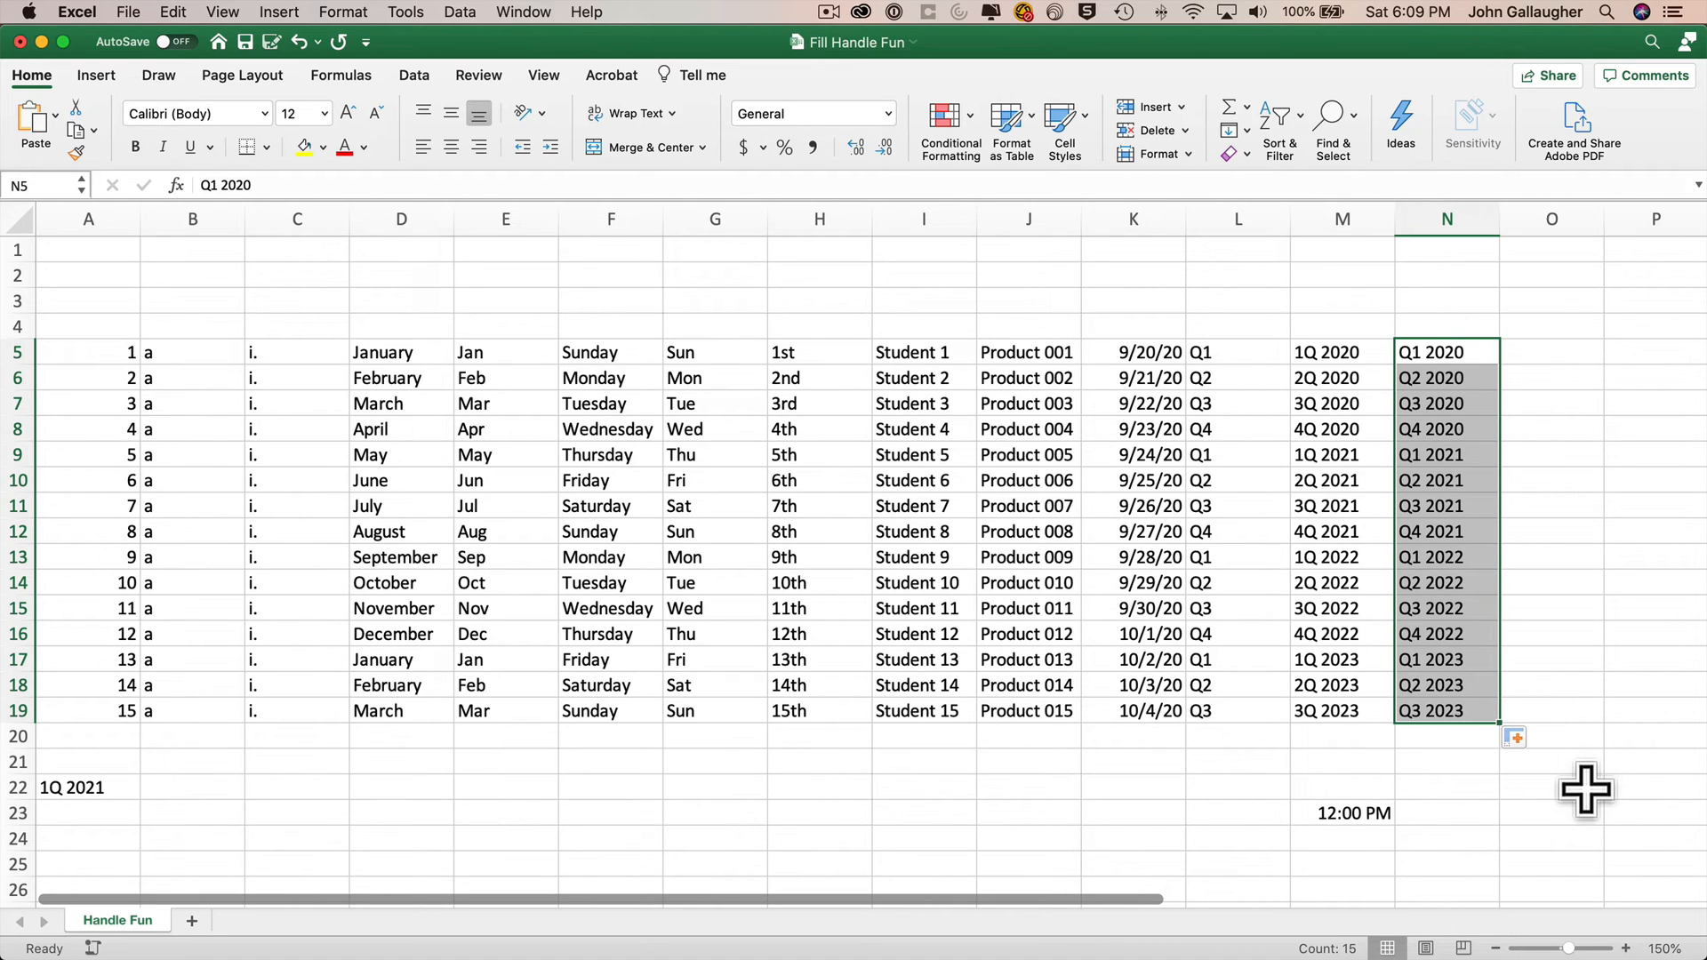
# Select row 5 from column A to N and fill it upward to row 2.
pyautogui.click(108, 347)
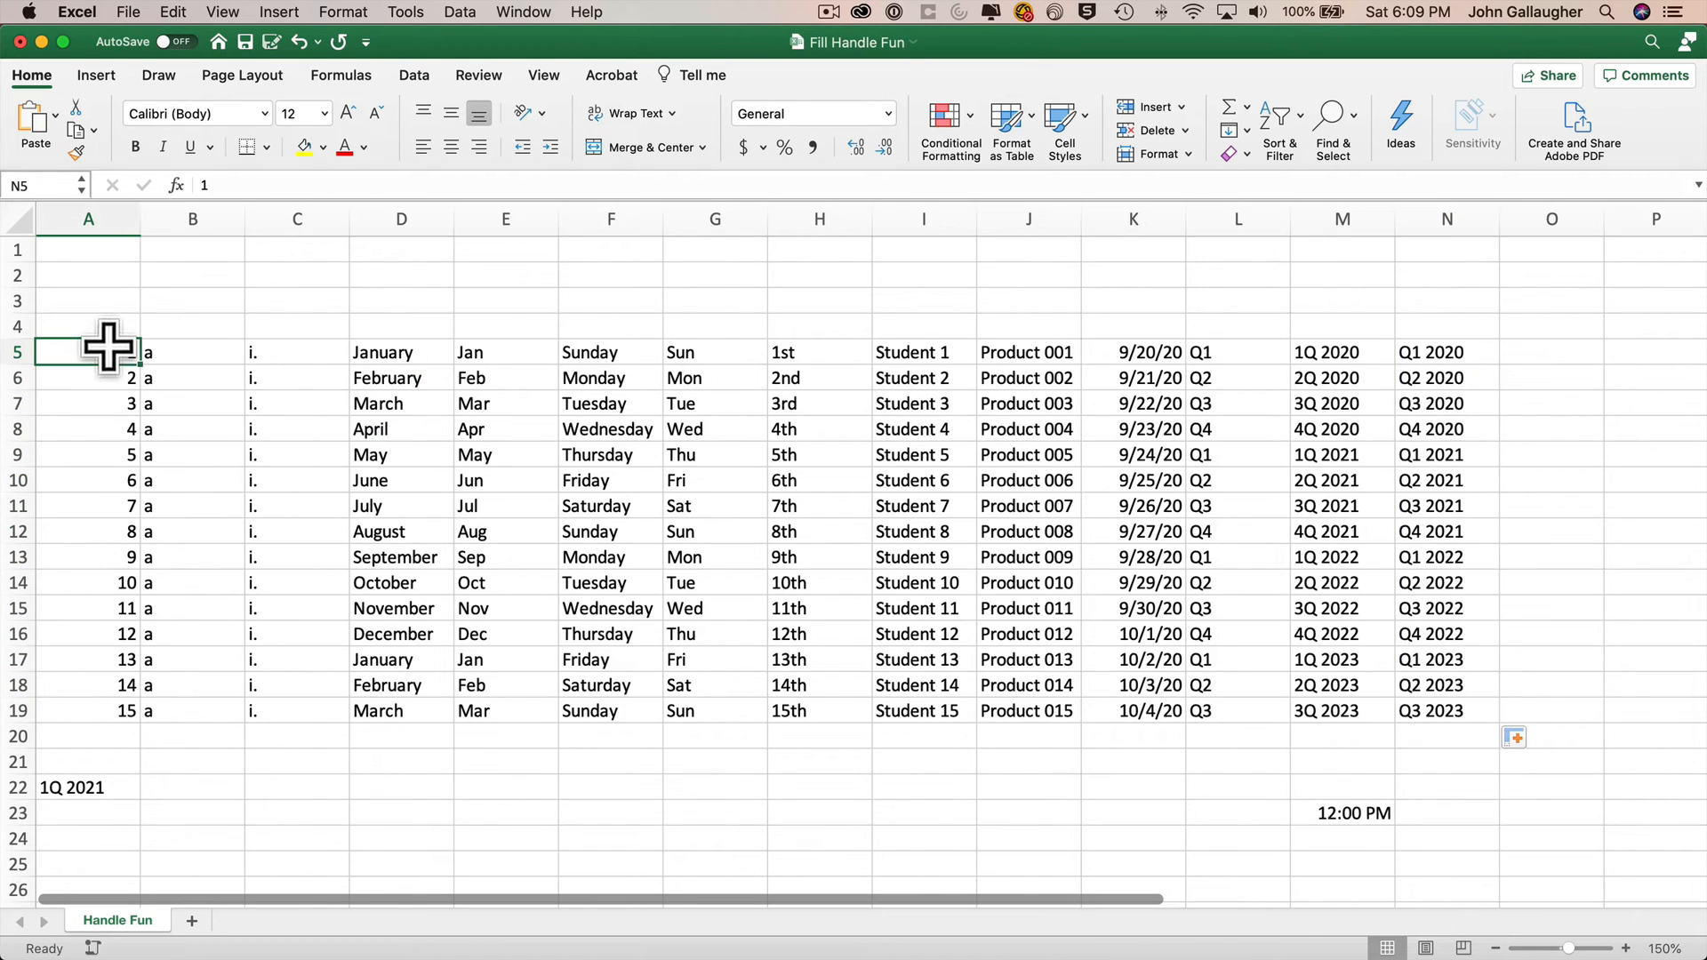
pyautogui.moveTo(108, 346); pyautogui.dragTo(1490, 265)
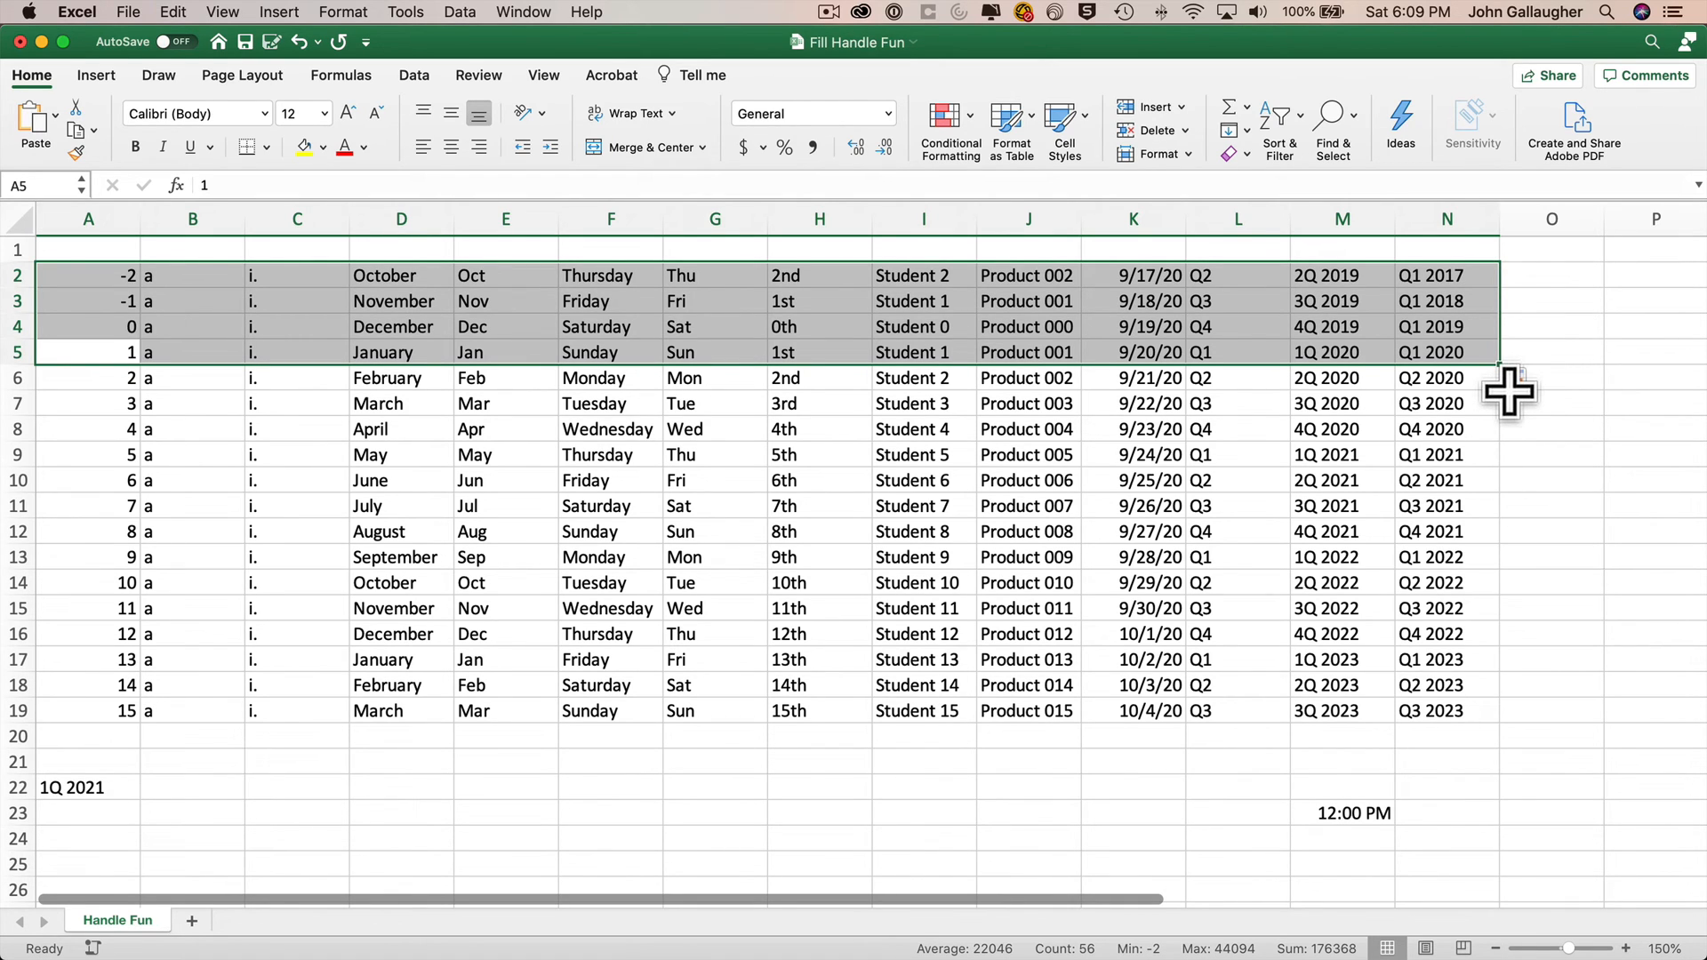
# Refill column N upward to row 2 using the quarters pattern from N5 to N8.
pyautogui.click(1457, 354)
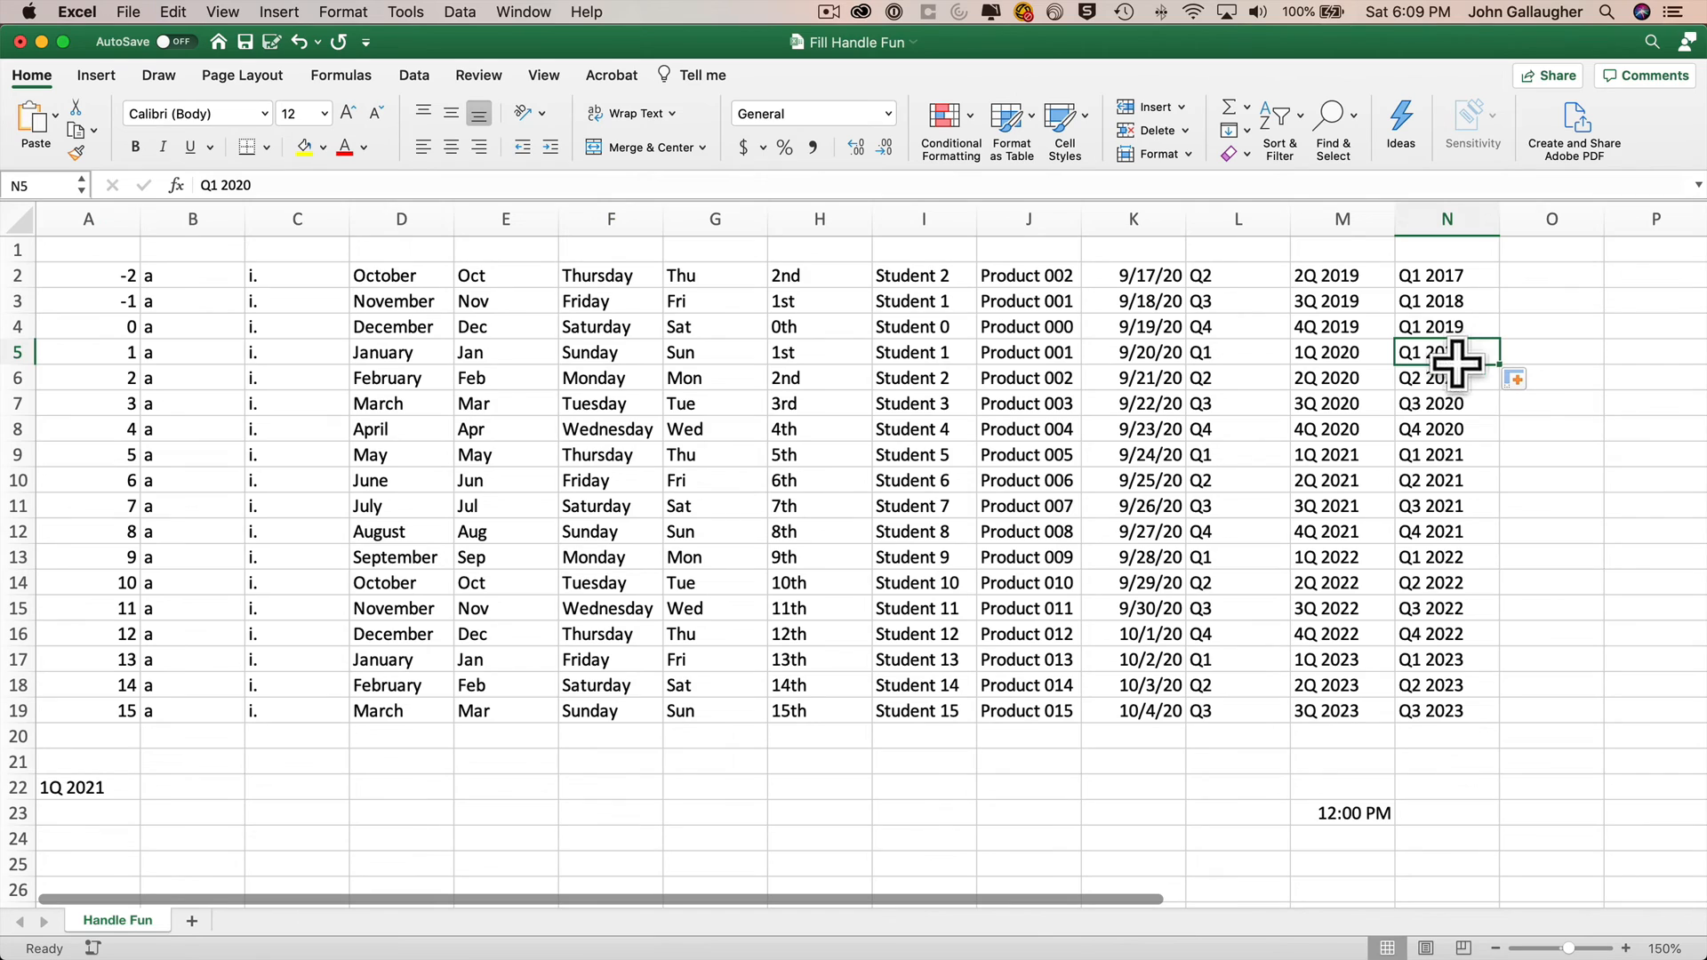
pyautogui.moveTo(1457, 360); pyautogui.dragTo(1475, 262)
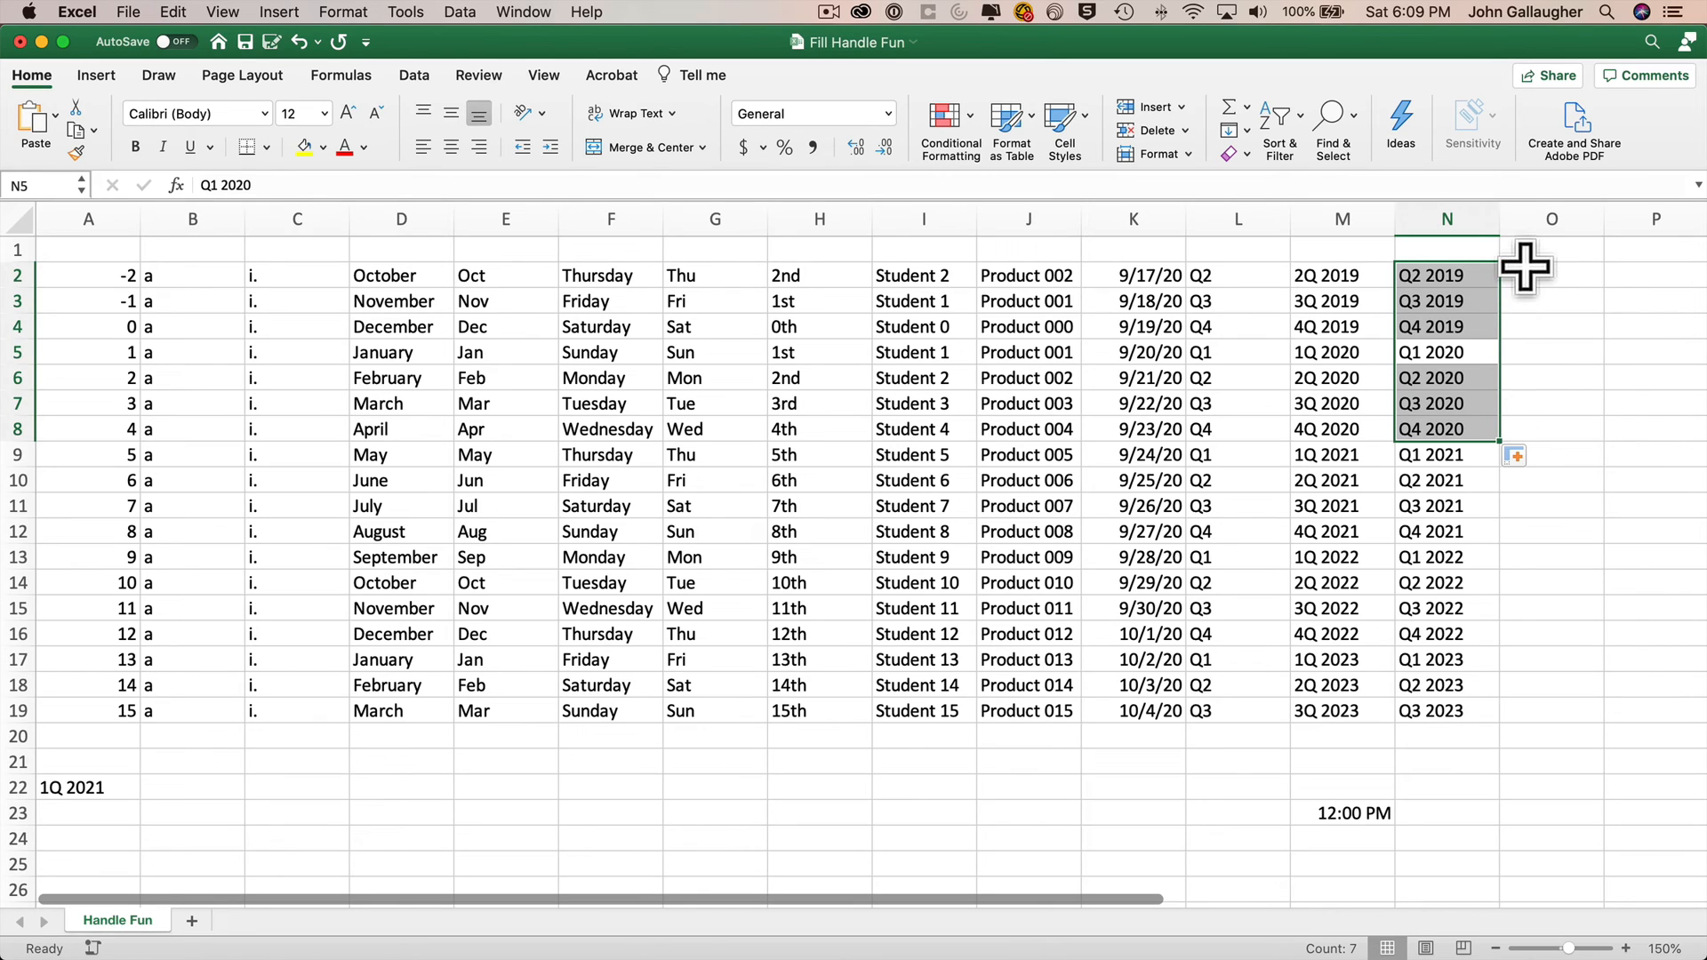
pyautogui.click(1562, 596)
# Fill 1Q 2021 from A22 across to column M, and 12:00 PM from M23 leftward to column A.
pyautogui.click(84, 780)
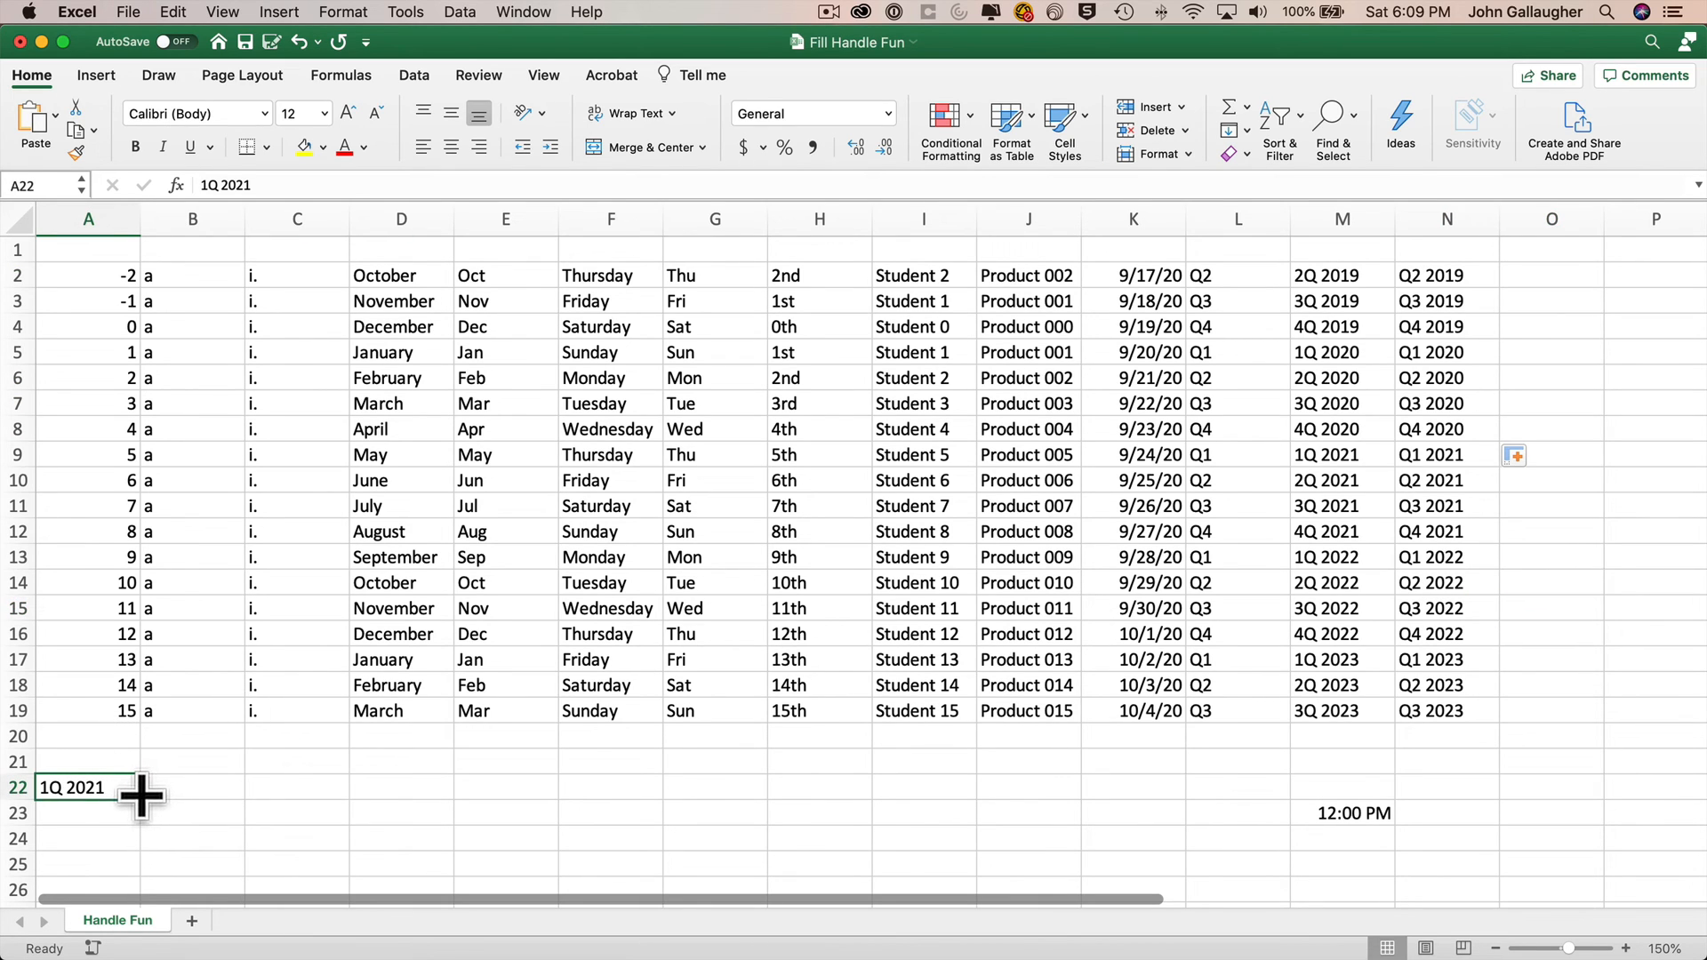
pyautogui.moveTo(141, 798); pyautogui.dragTo(1382, 792)
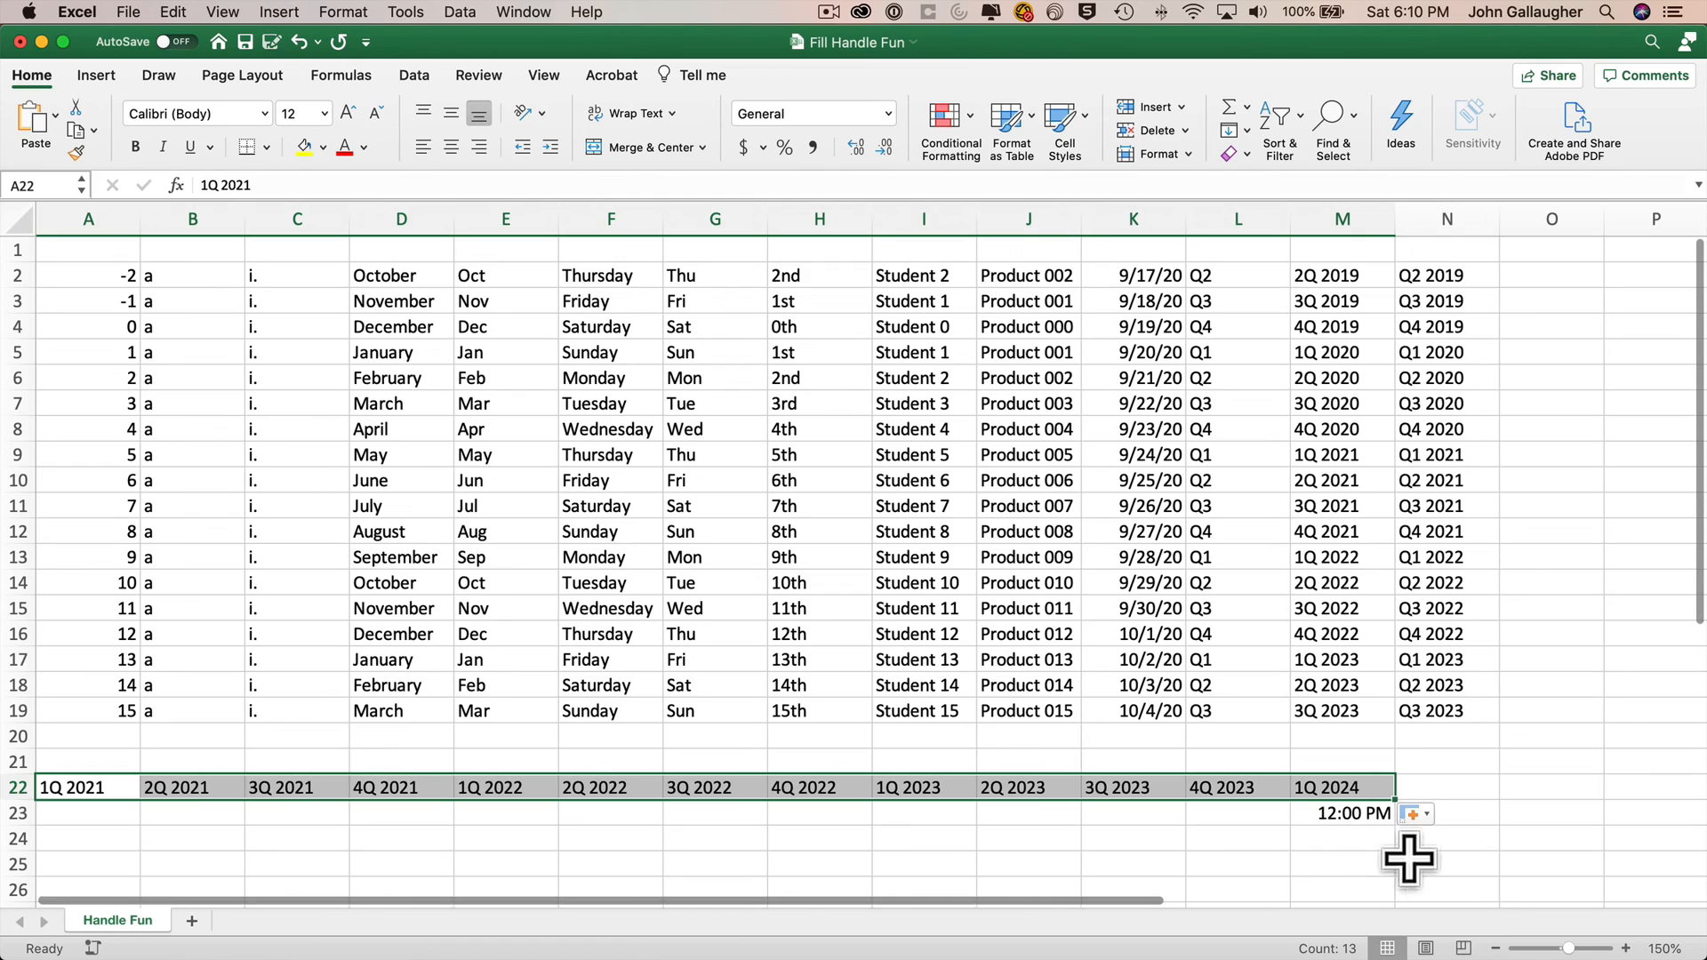
pyautogui.click(1347, 812)
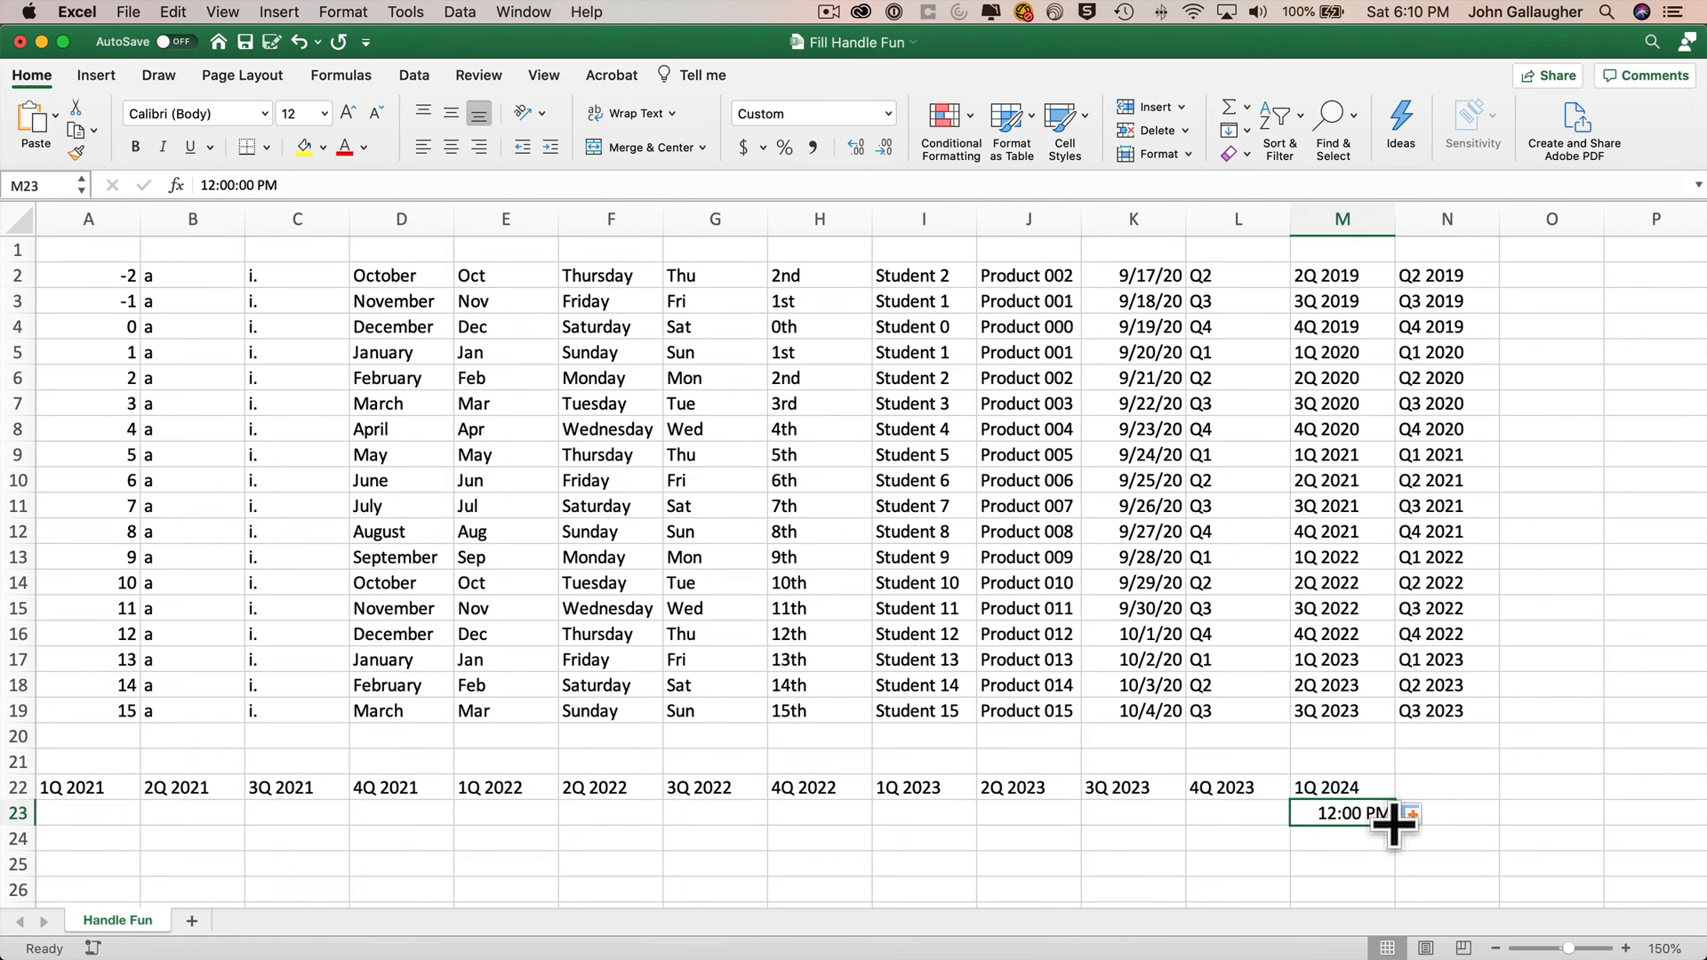
pyautogui.moveTo(1394, 825); pyautogui.dragTo(58, 832)
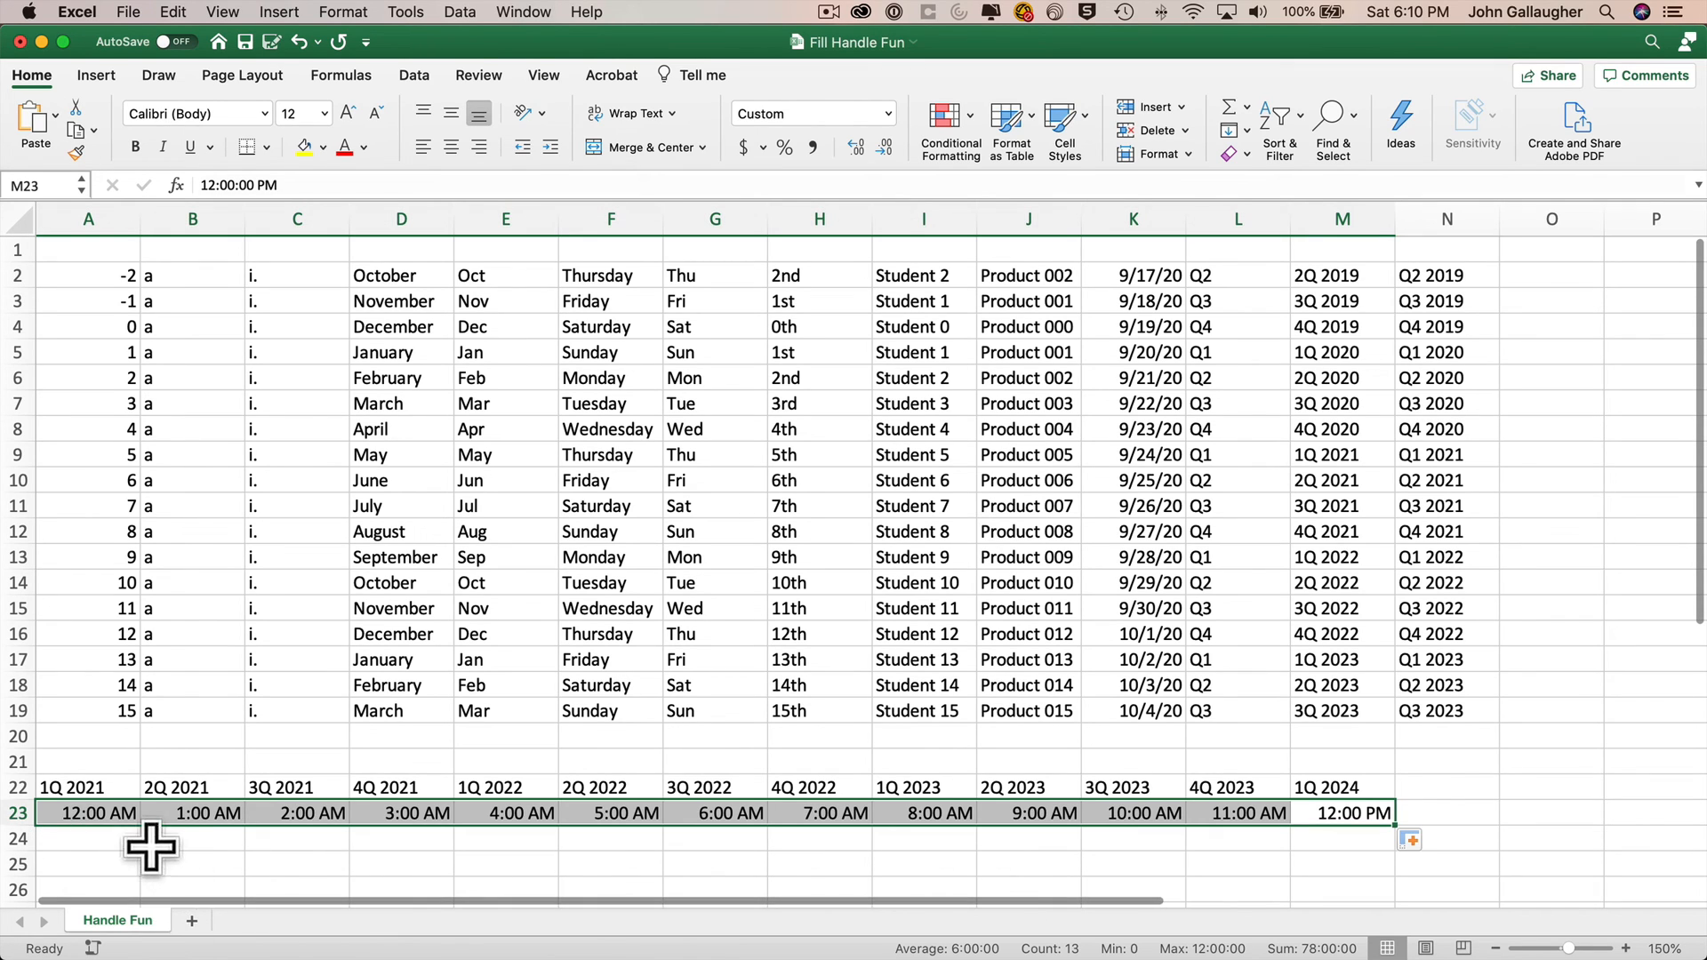